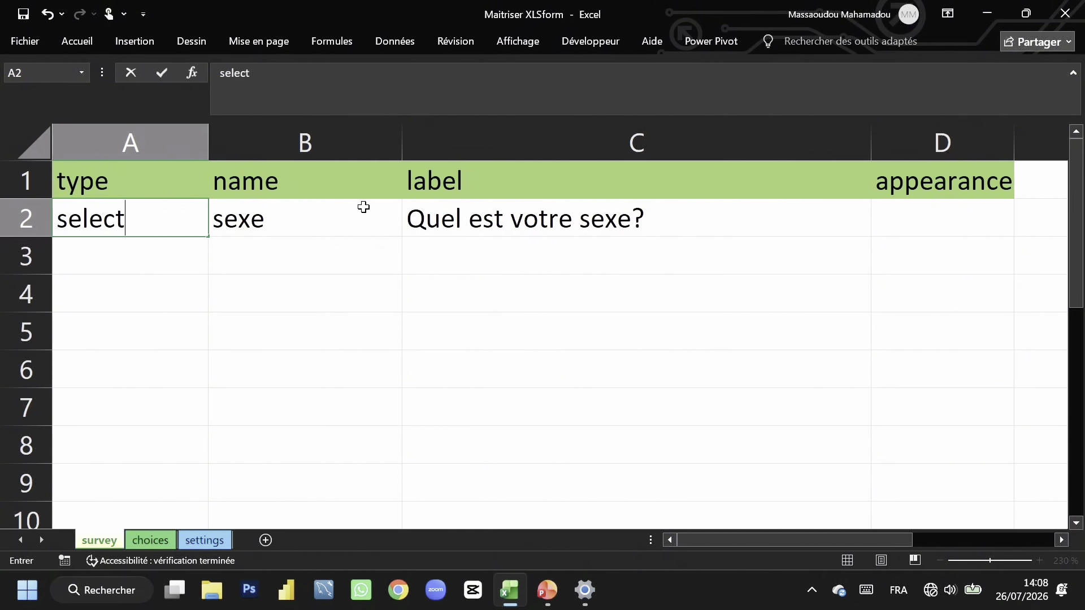
# Step: Complete the question type in A2 as "select_one sexe" and widen column A to fit the text
pyautogui.write('e sexe')
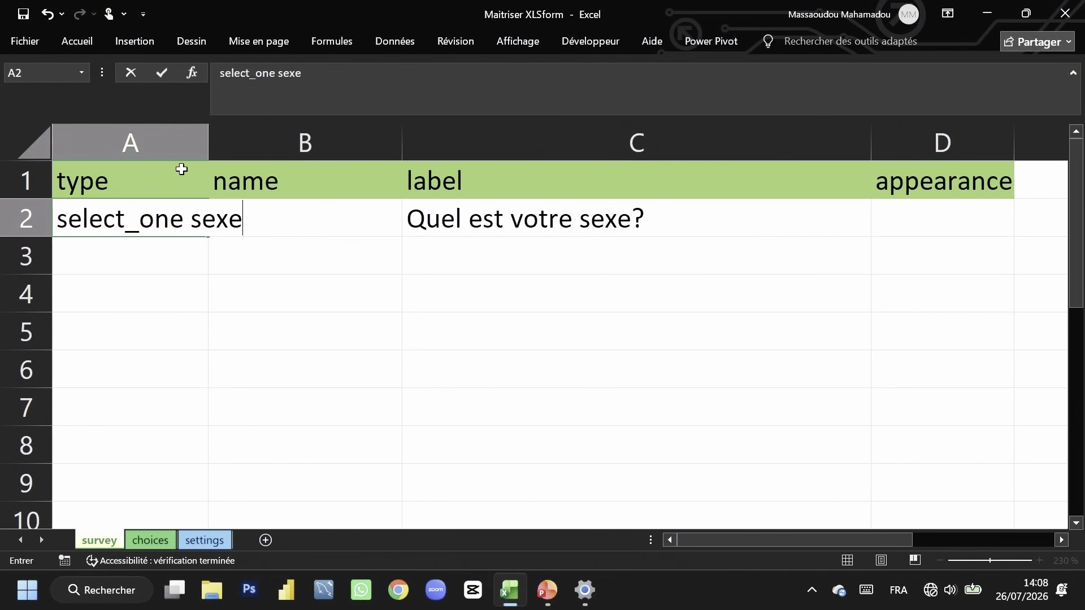
pyautogui.click(212, 131)
pyautogui.moveTo(209, 136); pyautogui.dragTo(264, 178)
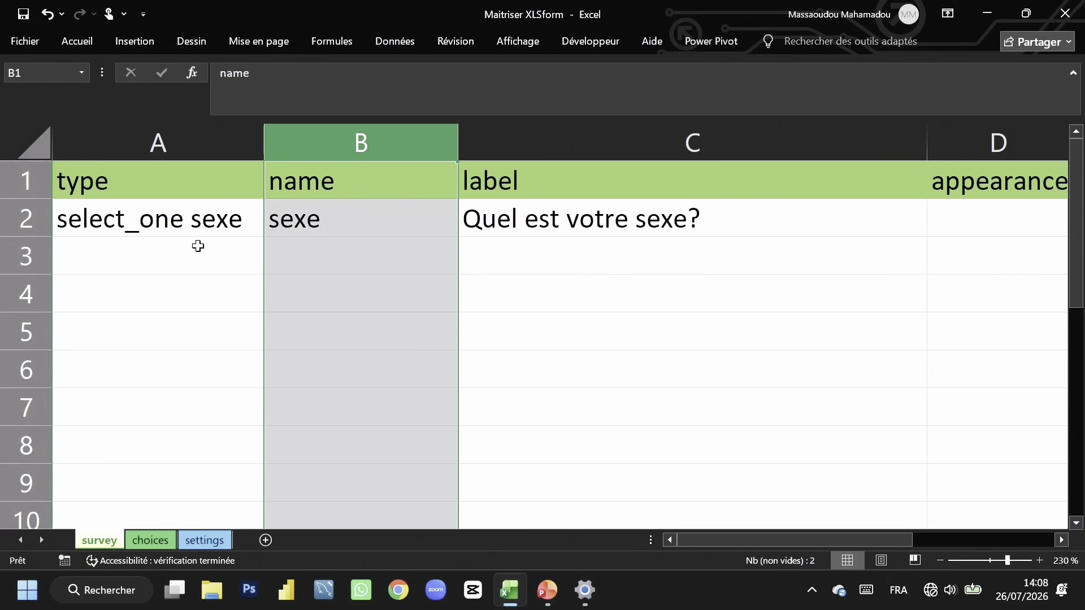
pyautogui.click(198, 246)
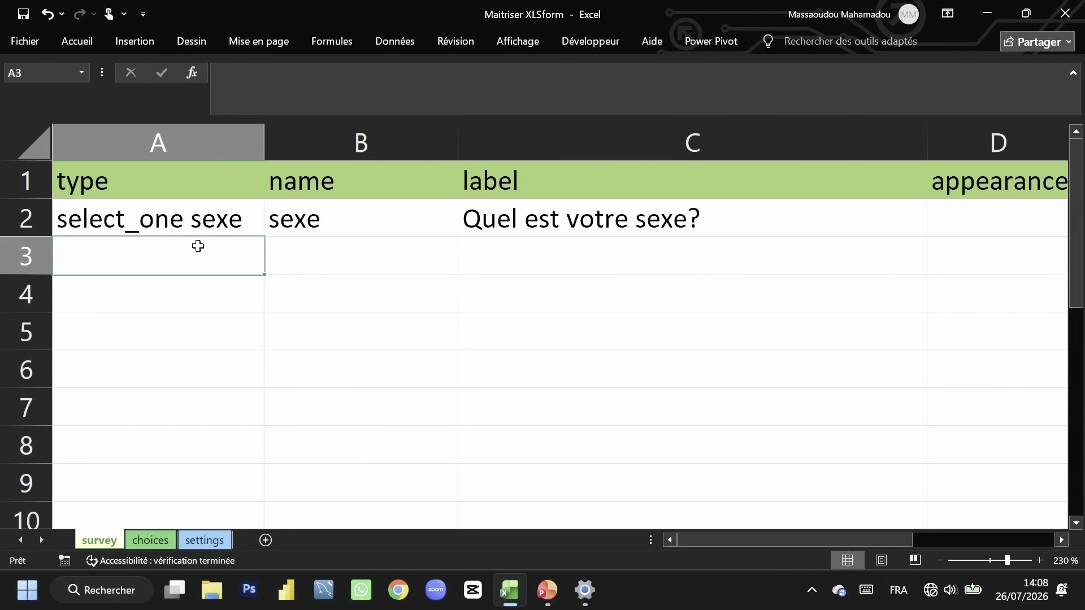
# Step: Set the appearance of the sexe question in D2 to "minimal"
pyautogui.click(972, 228)
pyautogui.moveTo(879, 544); pyautogui.dragTo(958, 542)
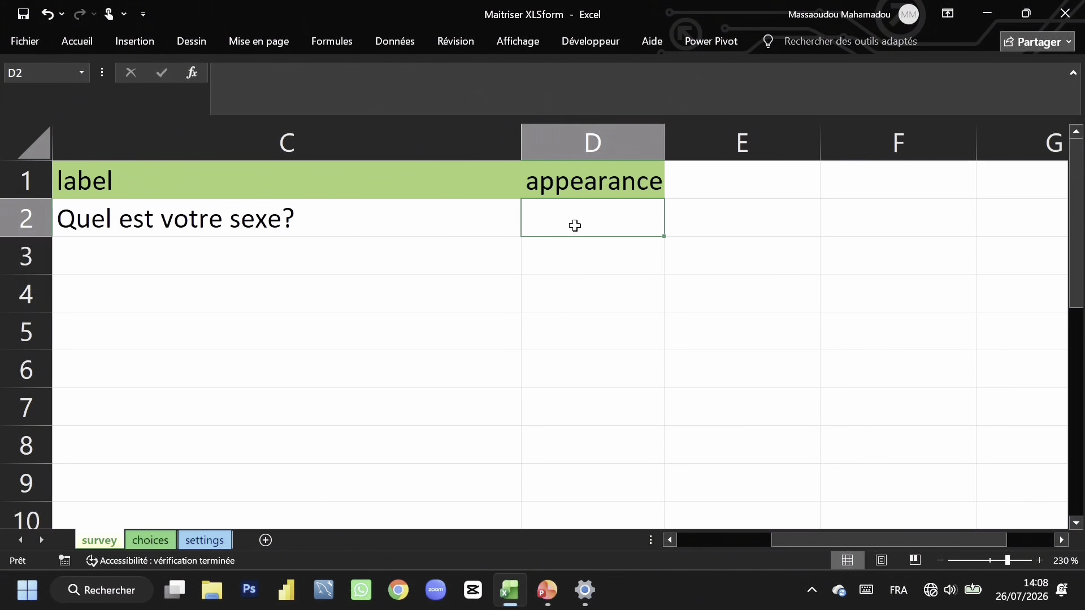
pyautogui.write('mini')
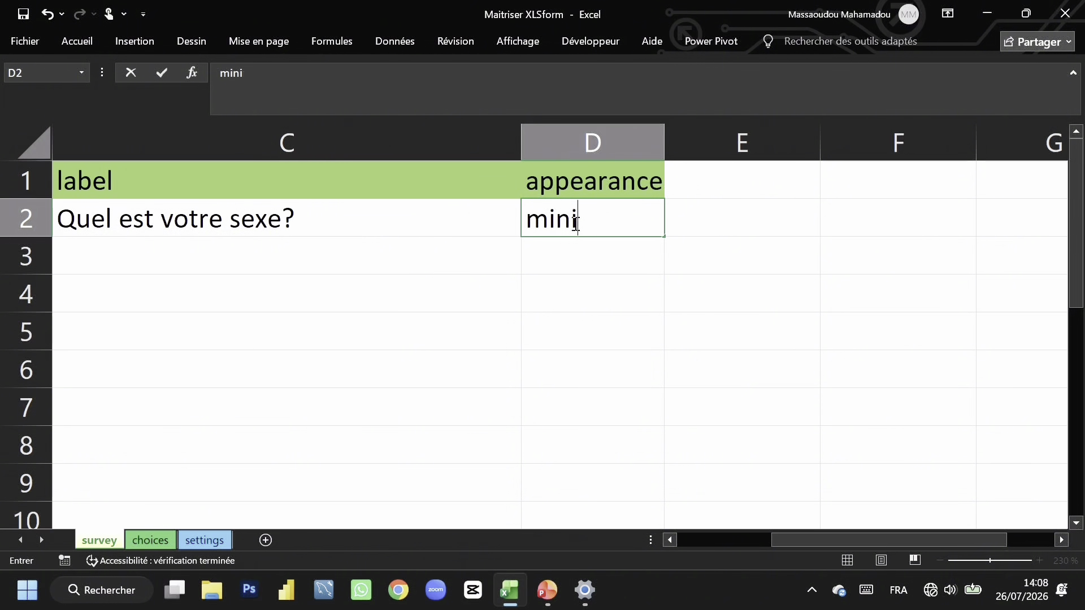
pyautogui.write('mal')
pyautogui.click(569, 155)
pyautogui.click(574, 218)
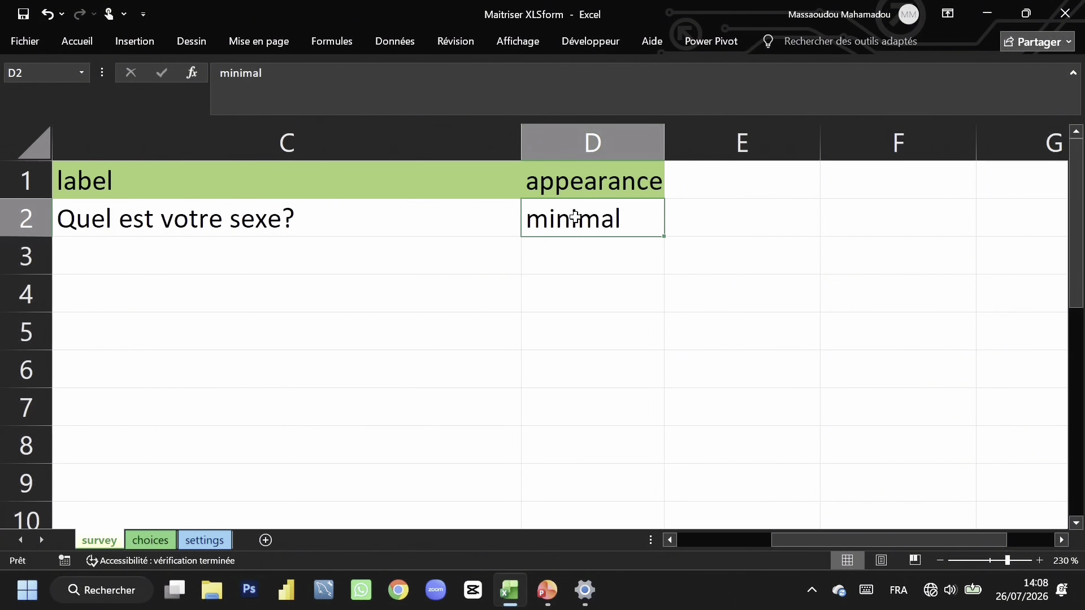
pyautogui.click(12, 217)
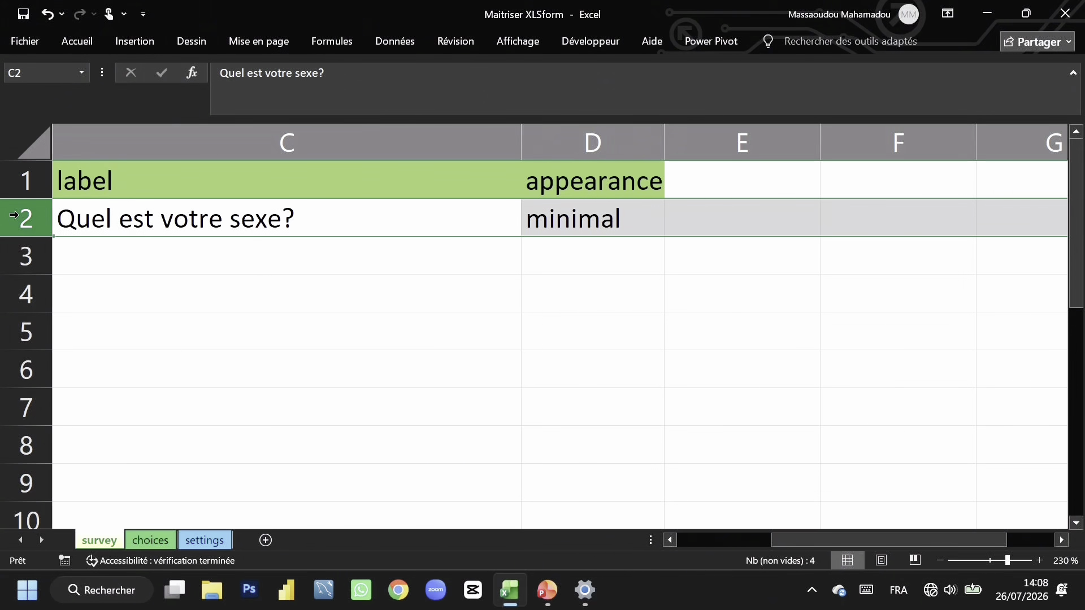
pyautogui.moveTo(812, 534); pyautogui.dragTo(657, 493)
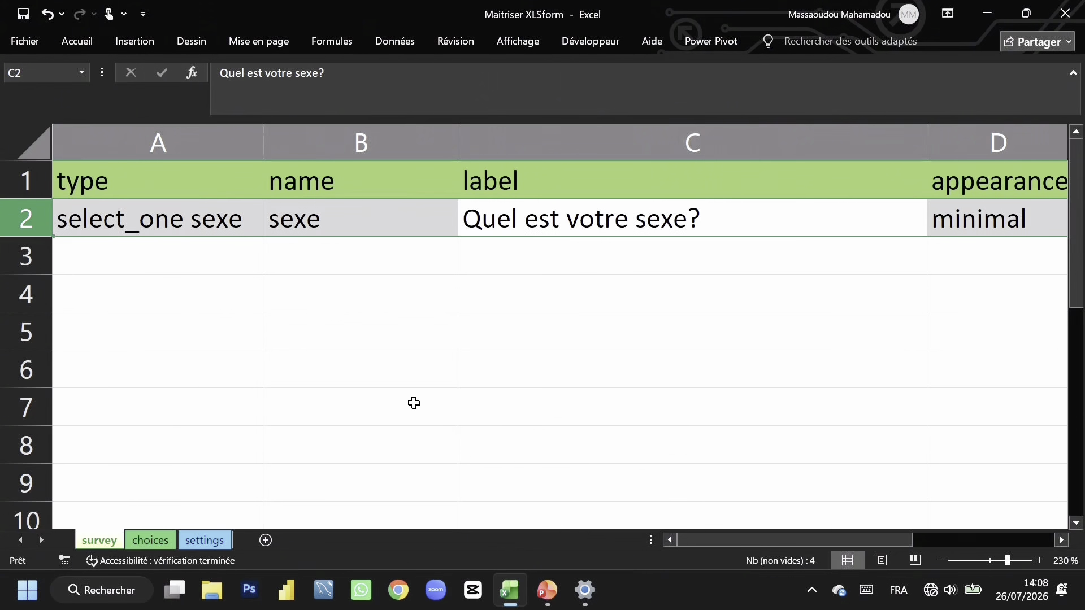
# Step: On the choices sheet, add the first option in row 2 with list_name "sexe", name "homme" and label "Homme"
pyautogui.click(152, 537)
pyautogui.click(136, 255)
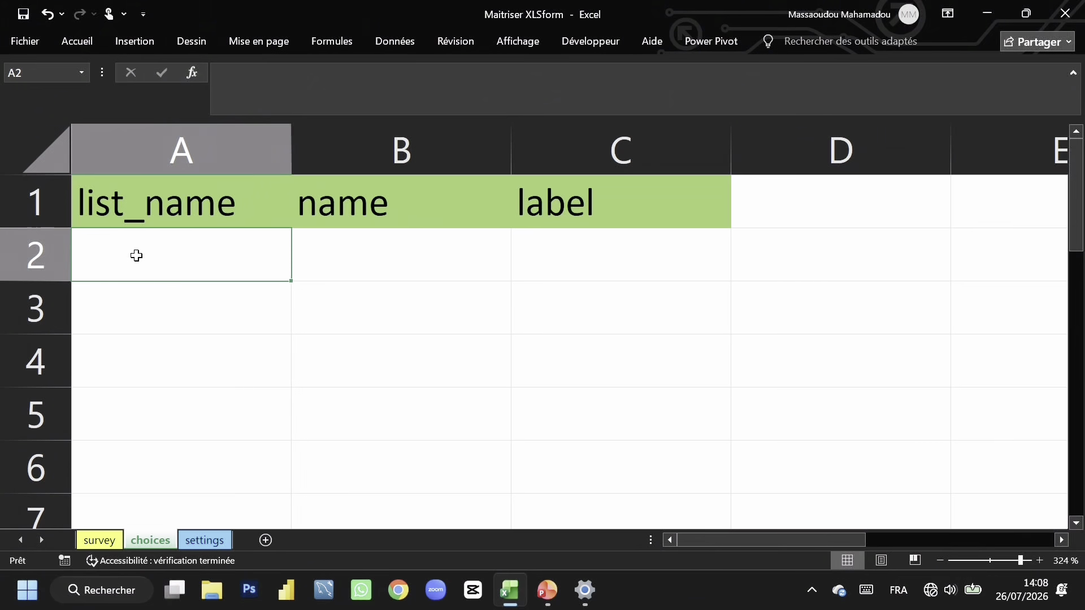
pyautogui.write('sexe')
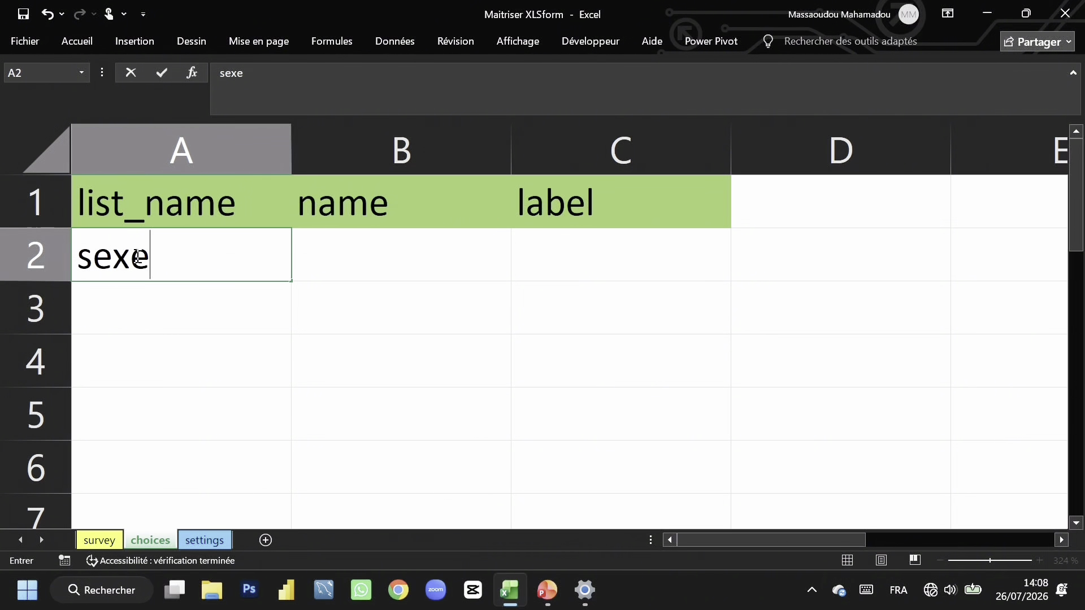
pyautogui.click(328, 261)
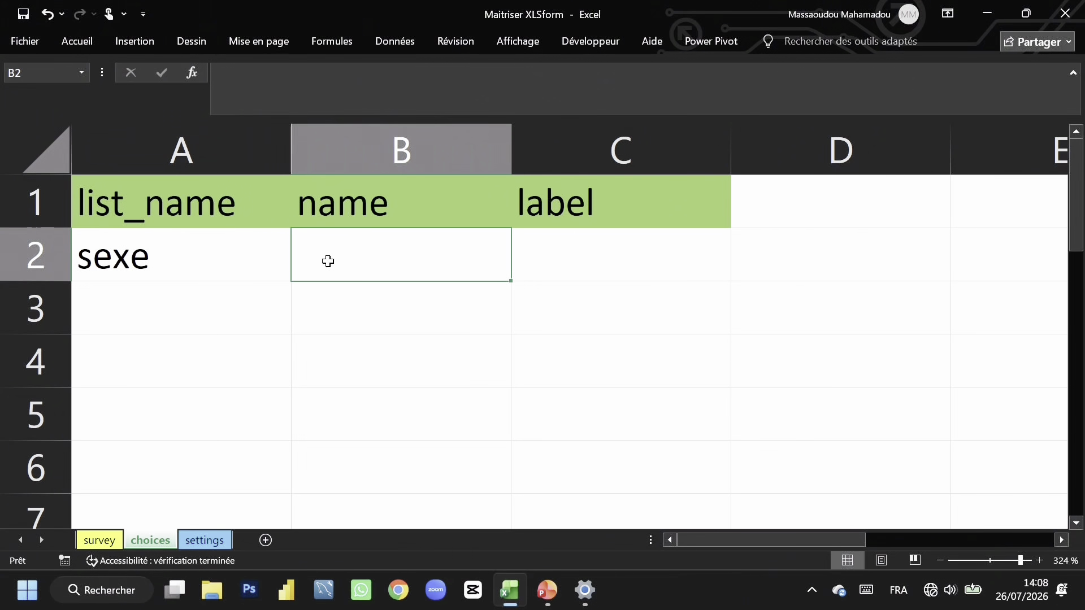
pyautogui.write('homme')
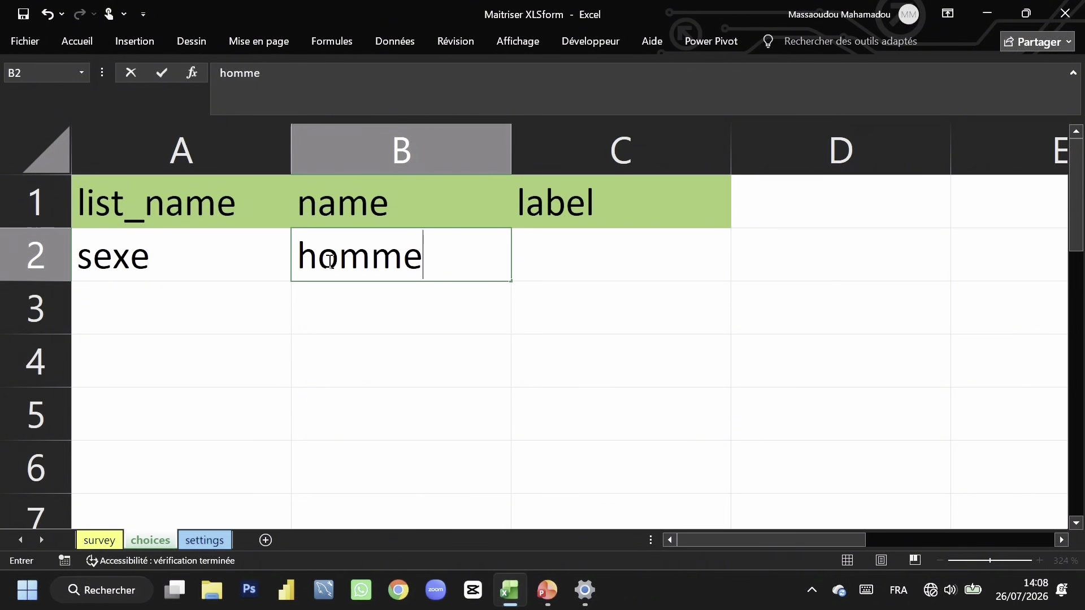
pyautogui.press('Tab')
pyautogui.write('Homme')
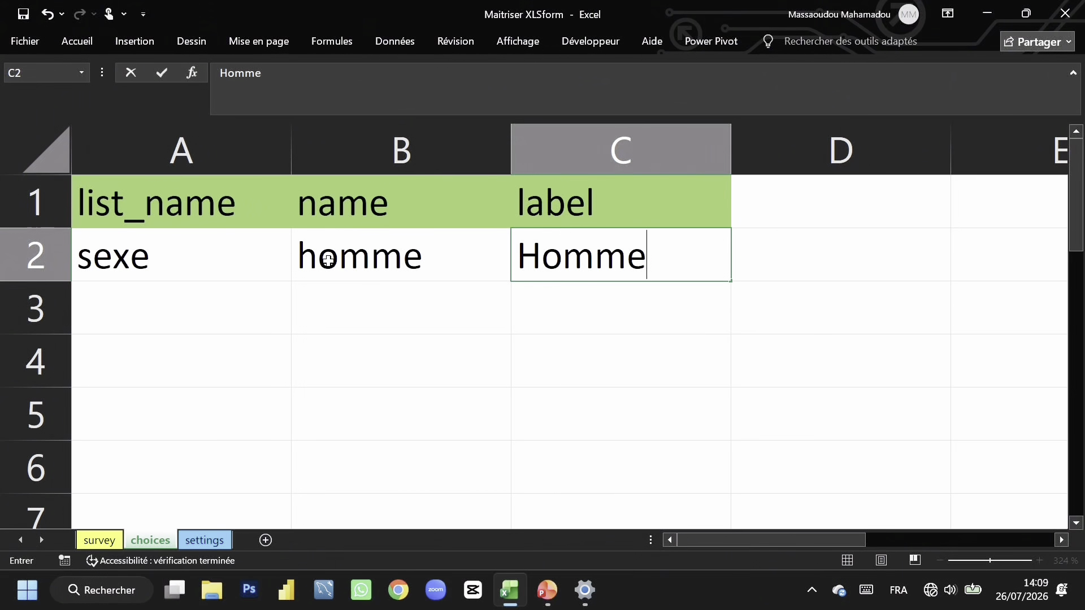
# Step: Add the second option in row 3 of the choices sheet with list_name "sexe", name "femme" and label "Femme"
pyautogui.click(187, 298)
pyautogui.write('sexe')
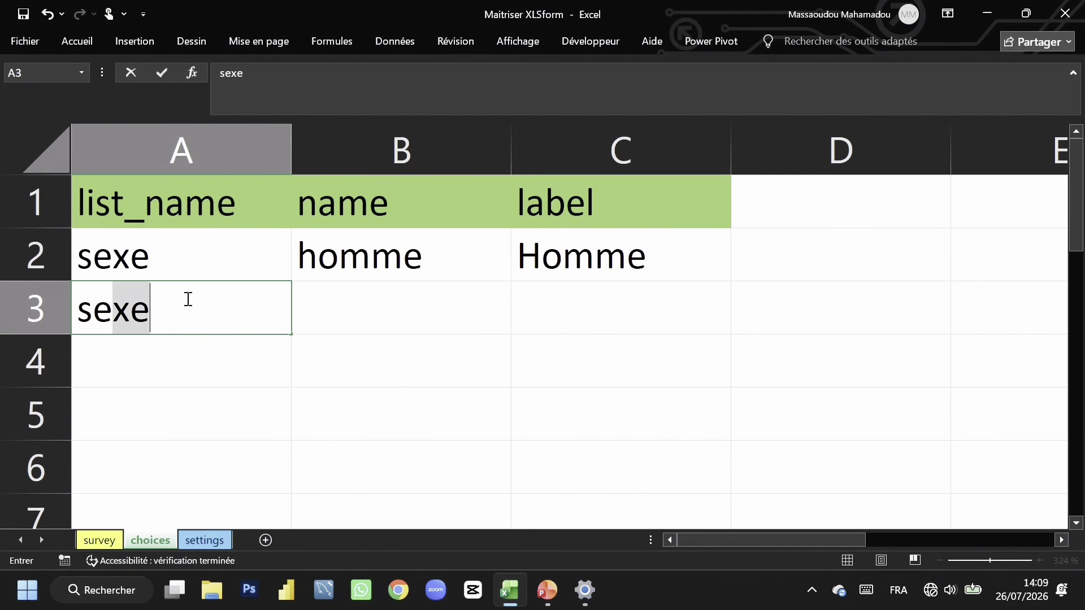
pyautogui.press('Tab')
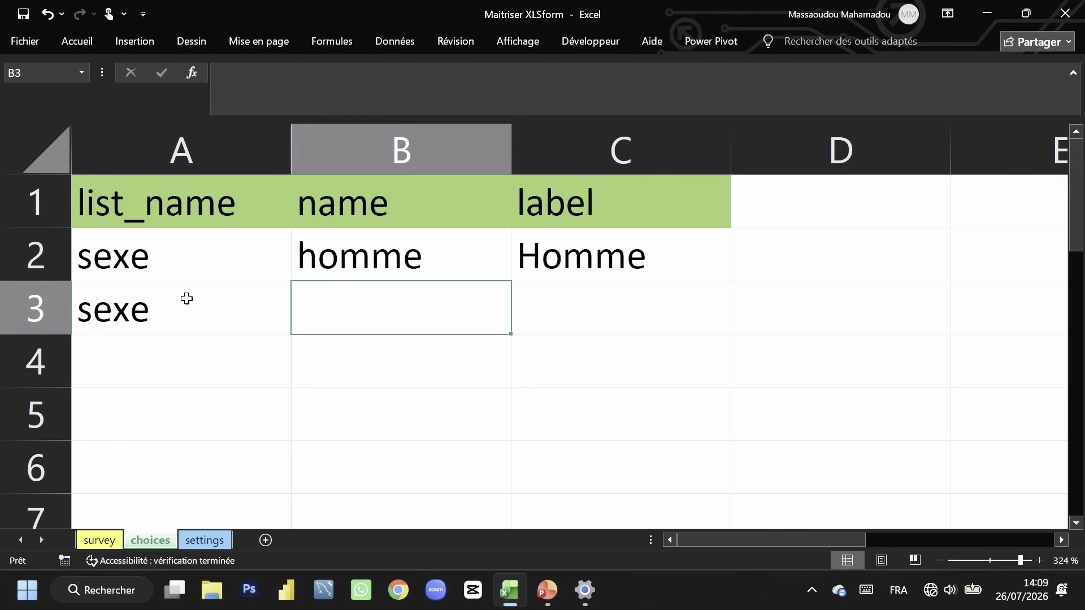
pyautogui.write('femme')
pyautogui.press('Tab')
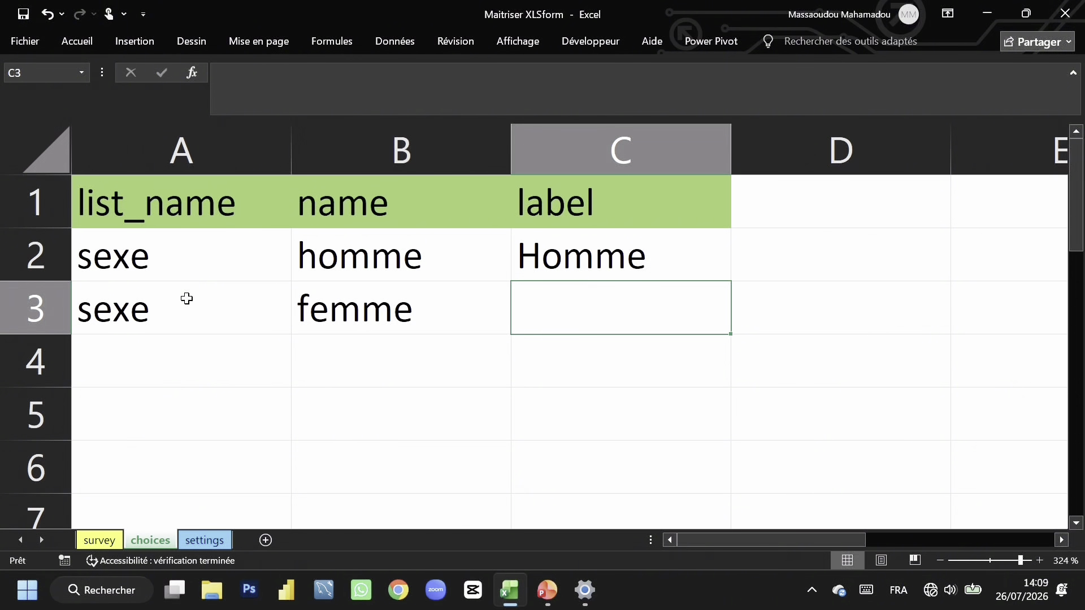
pyautogui.write('Femme')
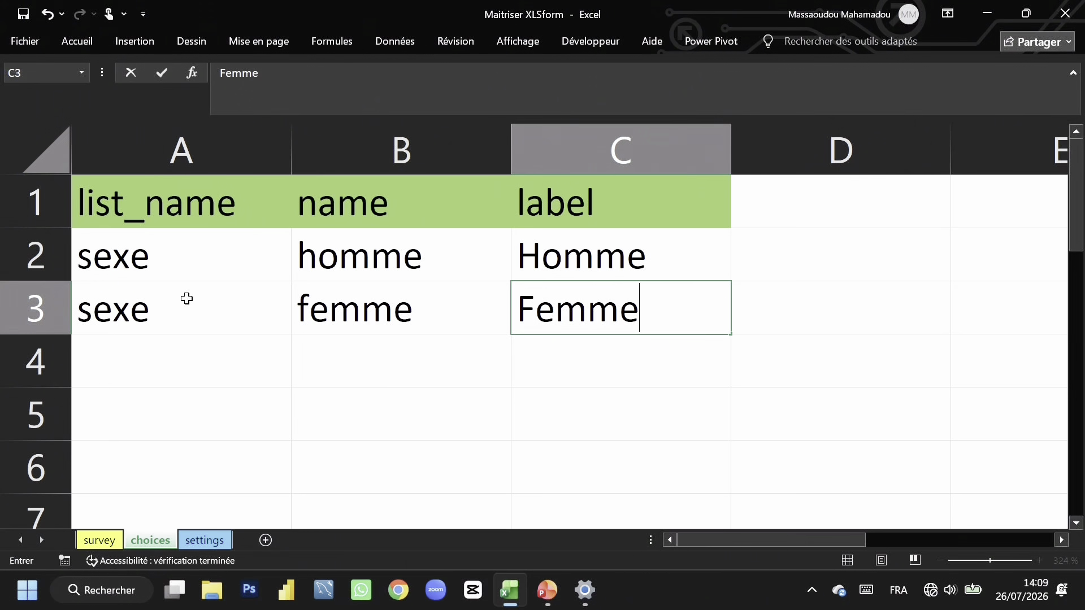
pyautogui.click(186, 298)
pyautogui.moveTo(48, 308); pyautogui.dragTo(49, 263)
# Step: Return to the survey sheet and examine the list name in the sexe question's type and its variable name
pyautogui.click(99, 540)
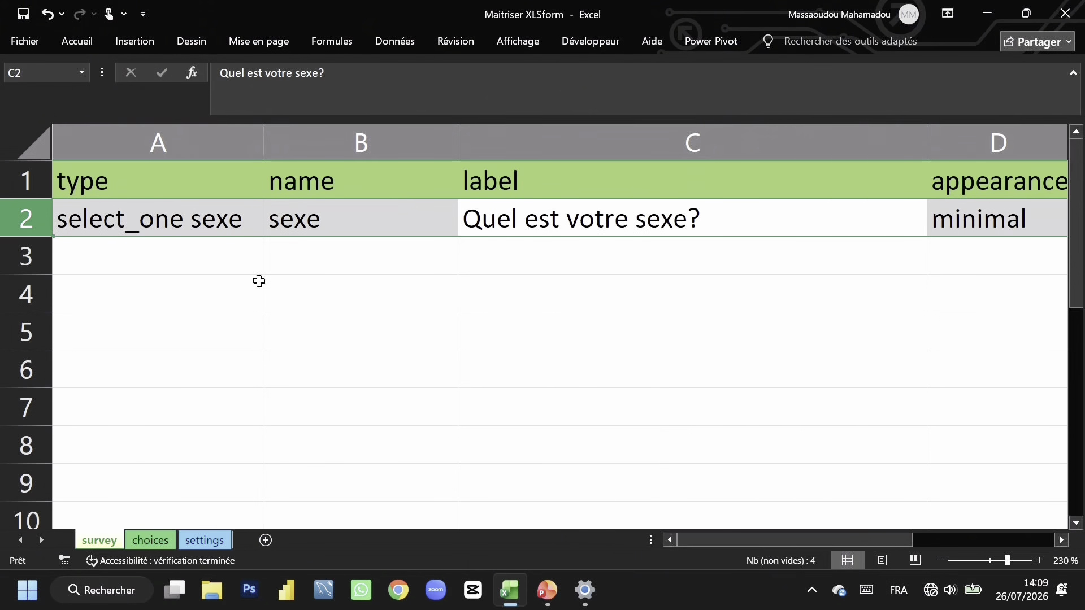
pyautogui.click(243, 221)
pyautogui.doubleClick(194, 227)
pyautogui.moveTo(192, 227); pyautogui.dragTo(245, 238)
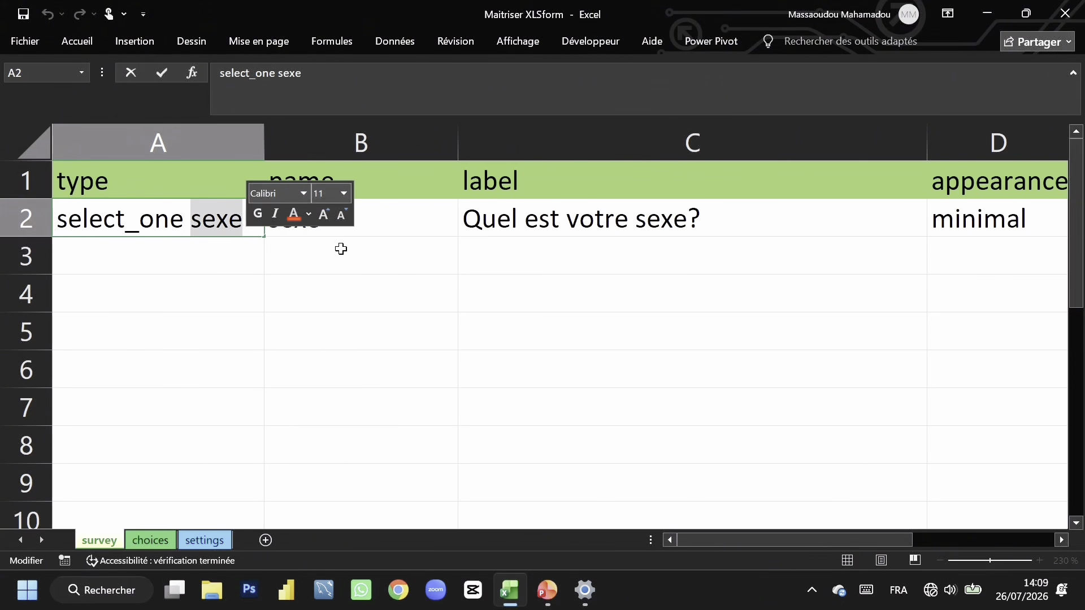
pyautogui.click(384, 229)
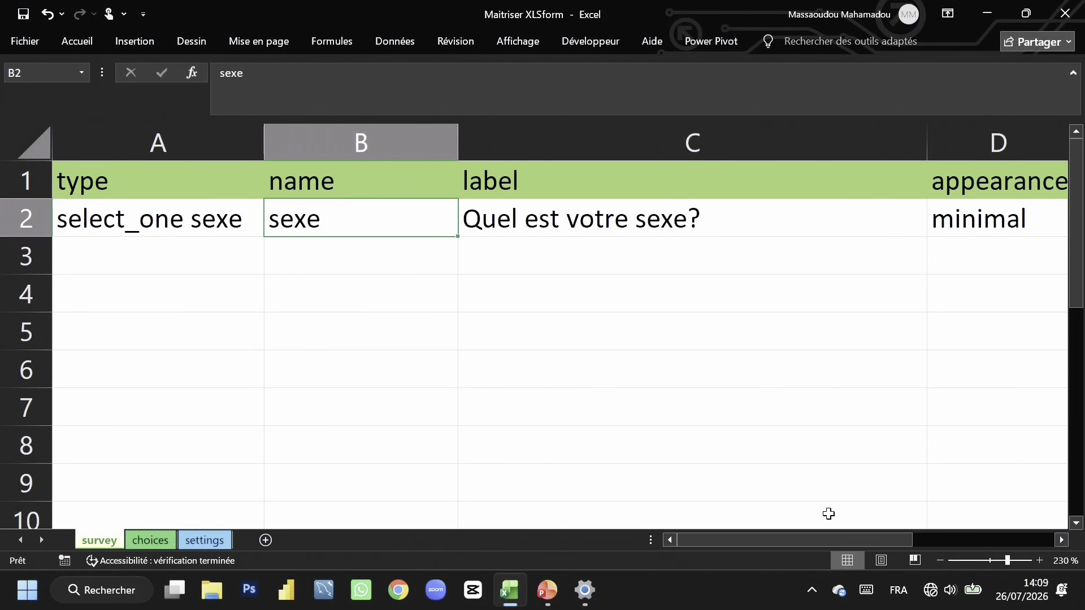
pyautogui.moveTo(802, 544)
pyautogui.mouseDown()
pyautogui.moveTo(846, 543)
pyautogui.moveTo(793, 537)
pyautogui.mouseUp()
# Step: Add a second question in row 3 of the survey sheet with label "Quel est votre dernier diplôme?" and name "diplôme"
pyautogui.click(501, 259)
pyautogui.write('Quel ')
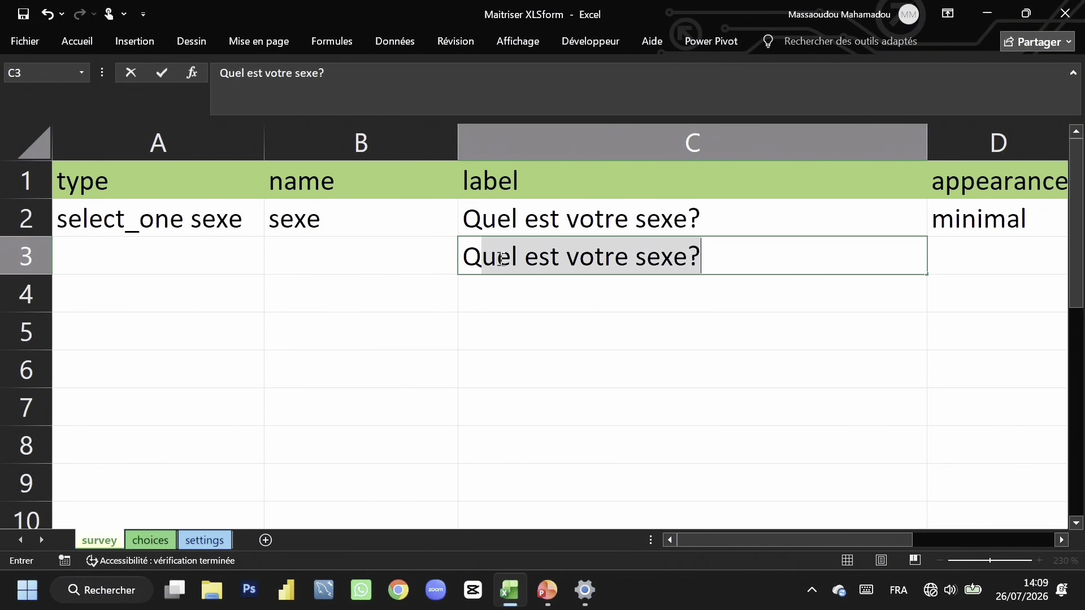
pyautogui.write('est ')
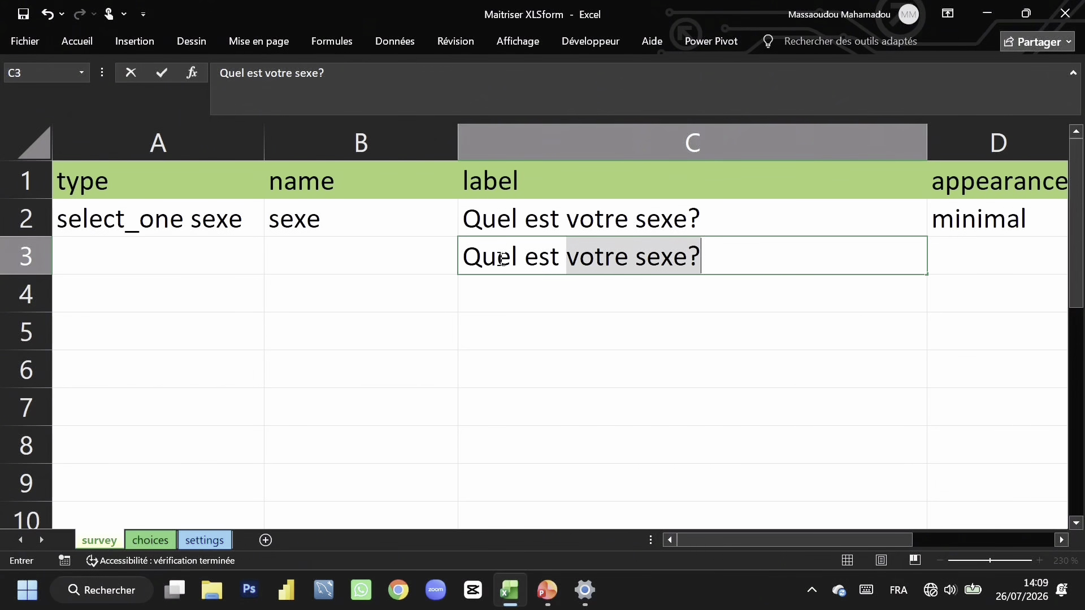
pyautogui.write('votre de')
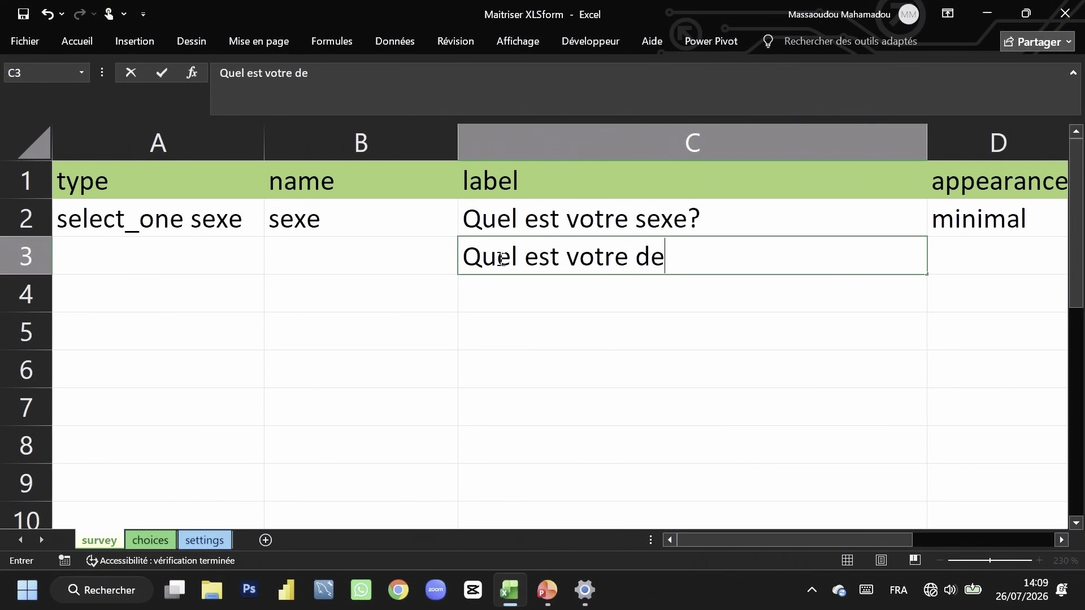
pyautogui.write('rnier dipl')
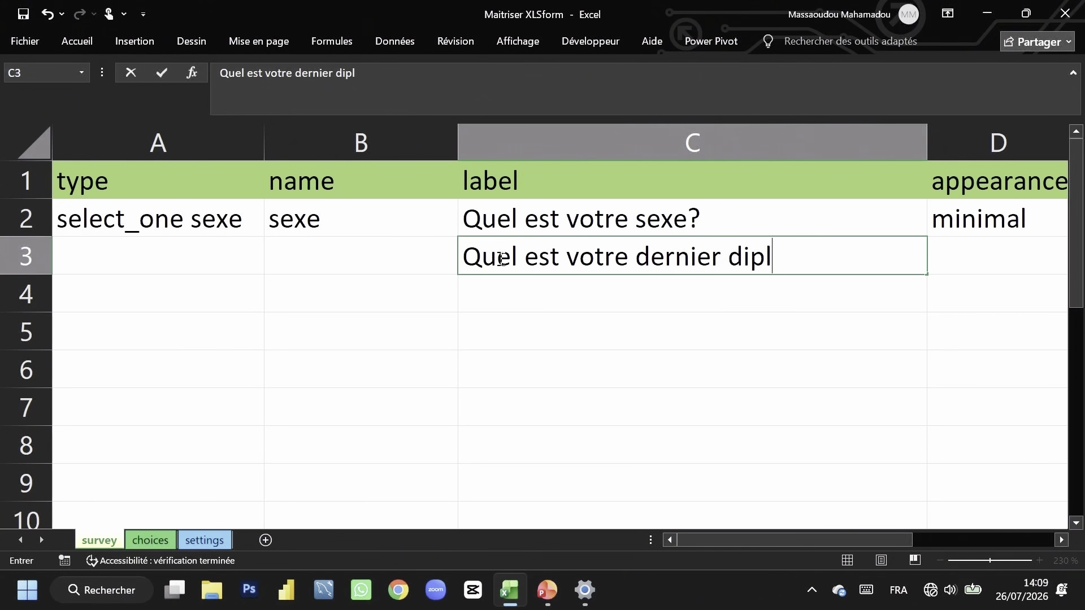
pyautogui.write('ôme')
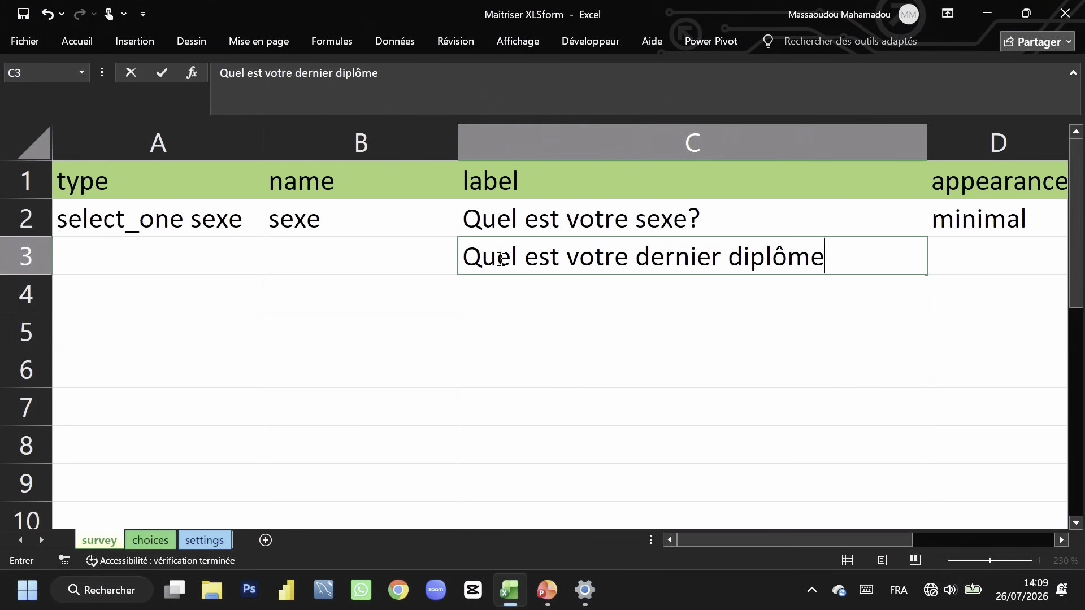
pyautogui.write('.')
pyautogui.write('?')
pyautogui.click(356, 249)
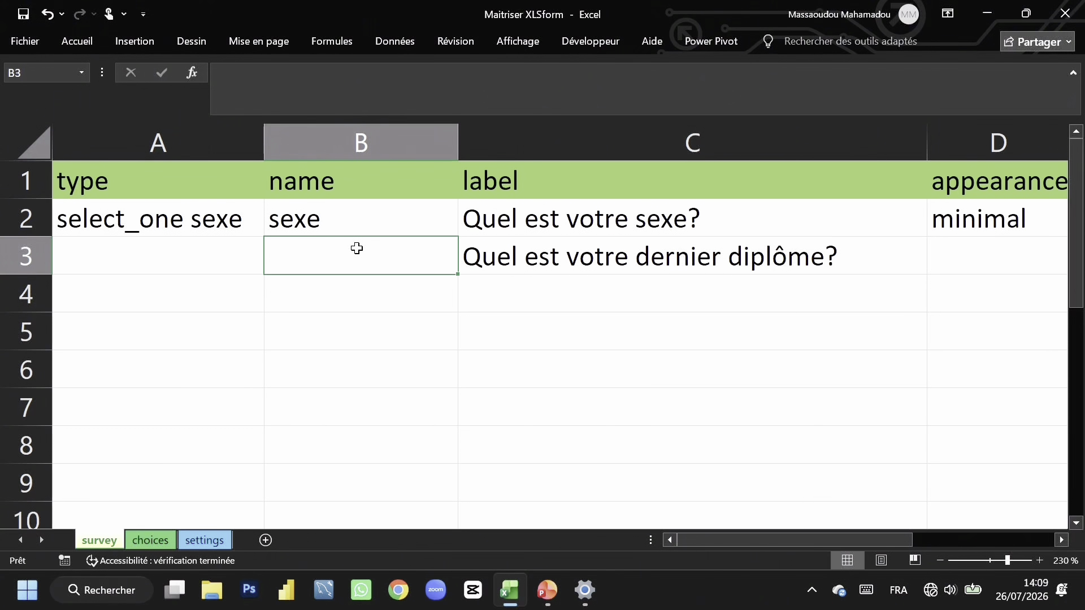
pyautogui.write('diplome')
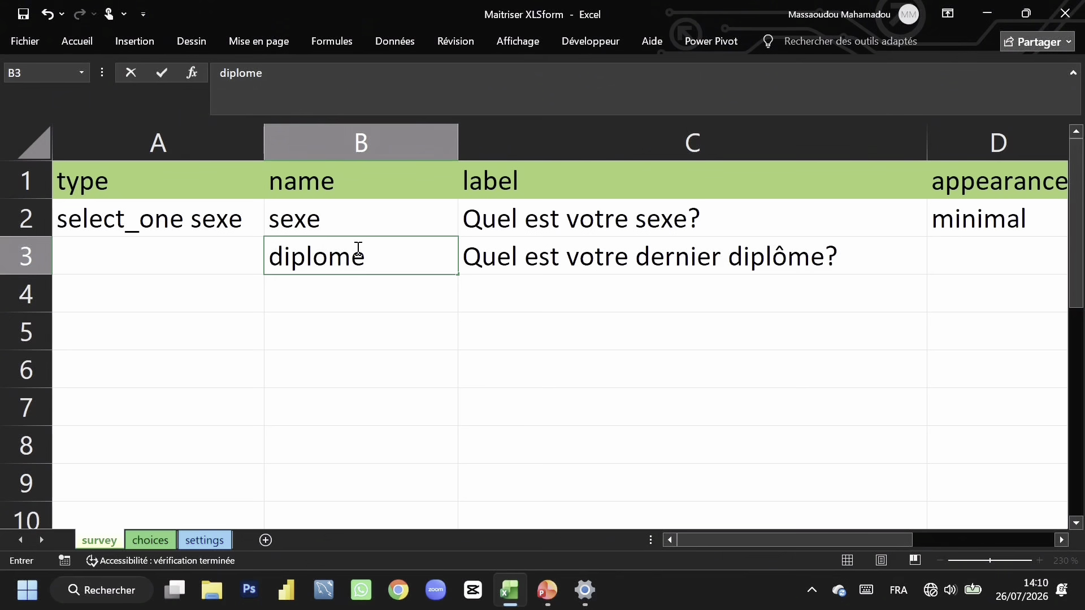
# Step: Set the type of the diploma question in A3 to "select_one diplôme" and widen column A to show it fully
pyautogui.press('Left')
pyautogui.write('selecx')
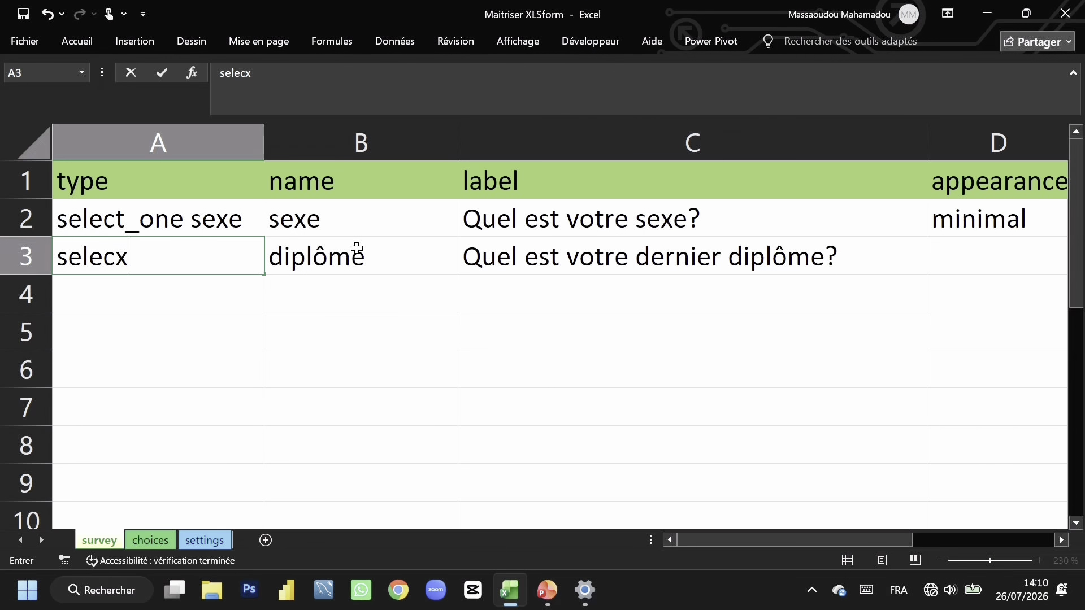
pyautogui.press('BackSpace')
pyautogui.write('t')
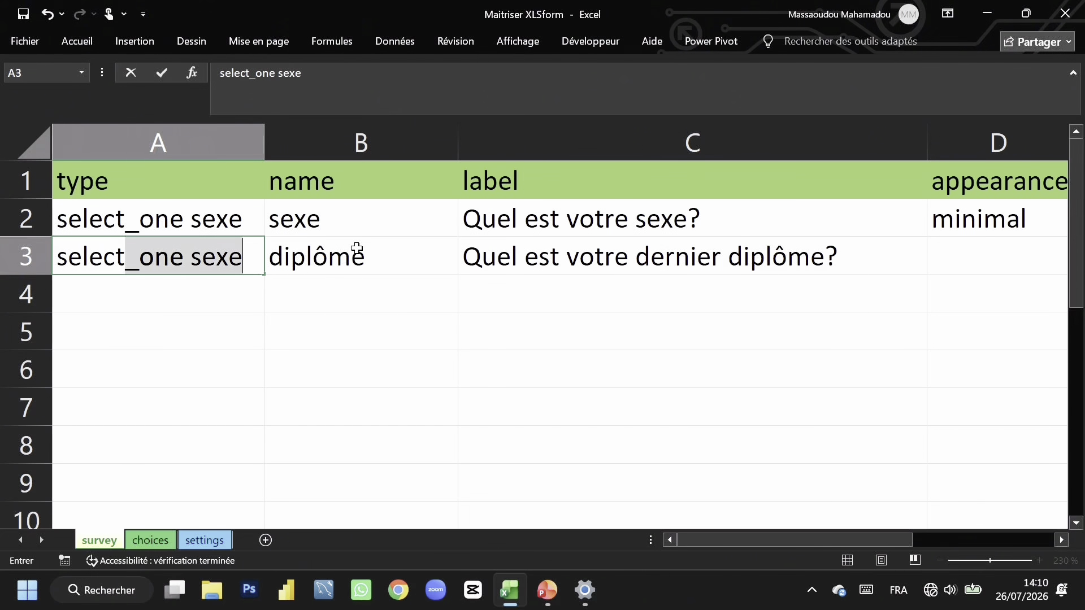
pyautogui.write('_one ')
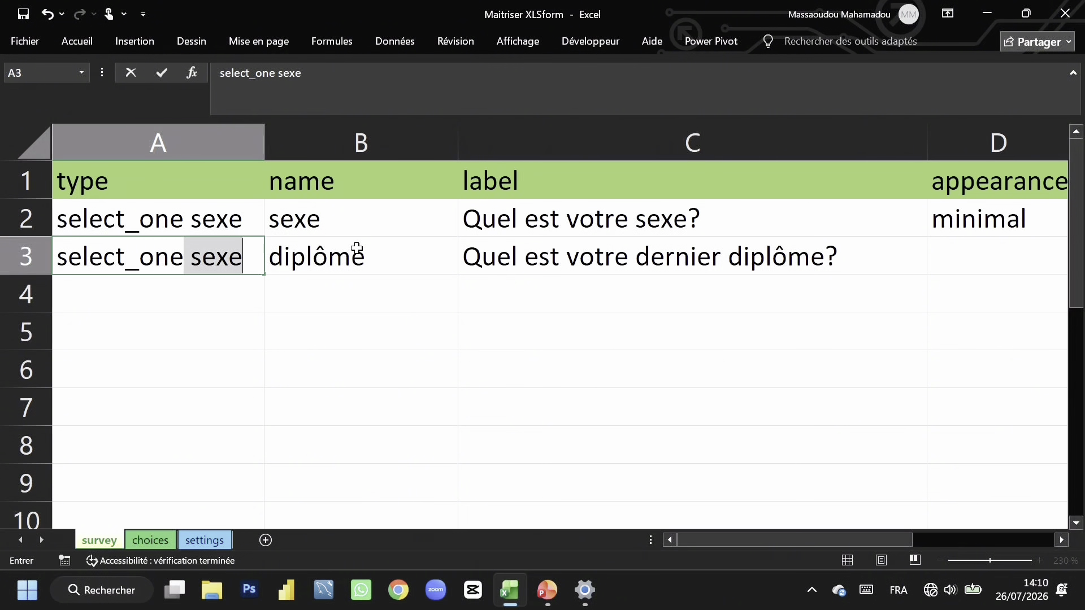
pyautogui.write('diplome')
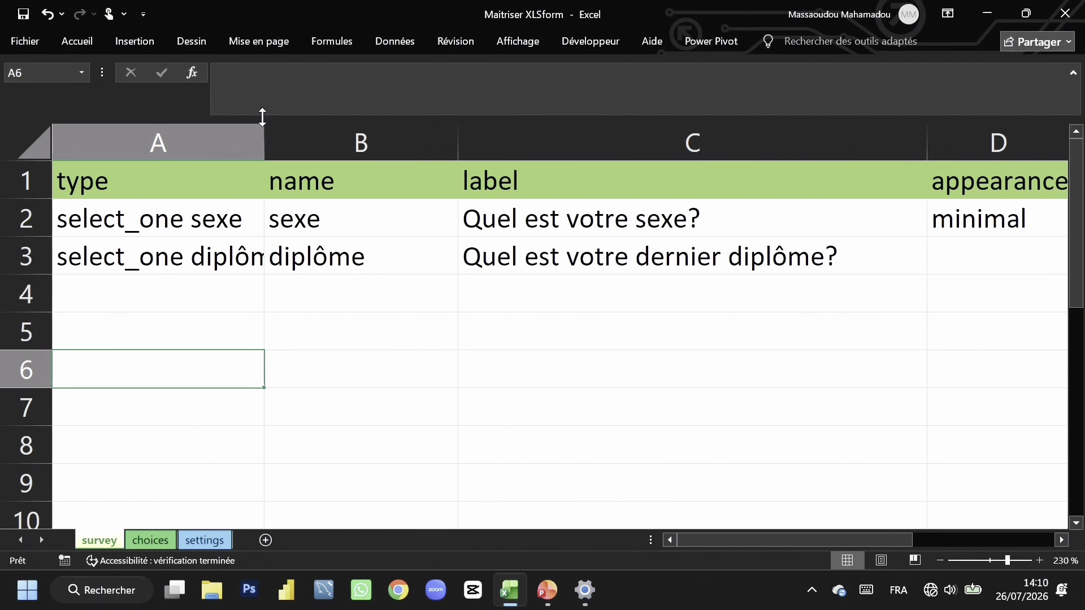
pyautogui.moveTo(264, 130); pyautogui.dragTo(372, 175)
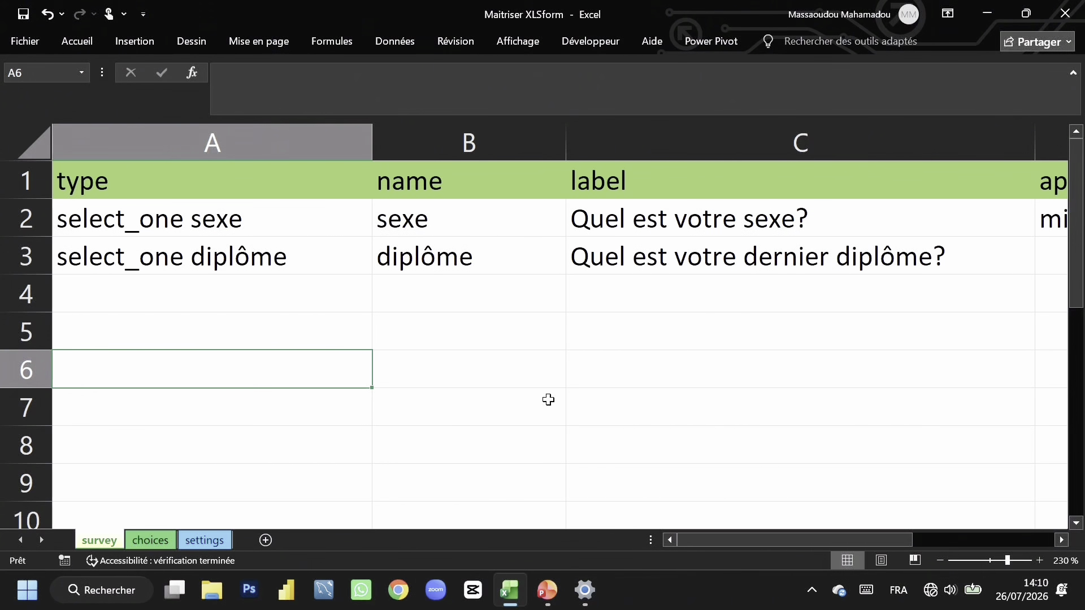
# Step: Set the appearance of the diploma question in D3 of the survey sheet to "horizontal"
pyautogui.moveTo(747, 543); pyautogui.dragTo(751, 519)
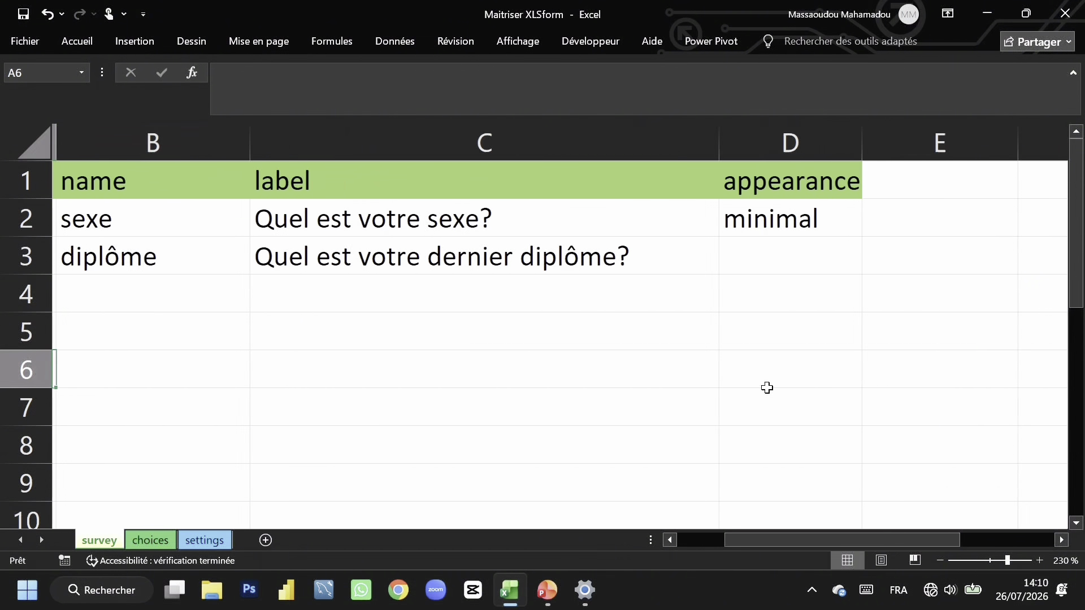
pyautogui.click(755, 259)
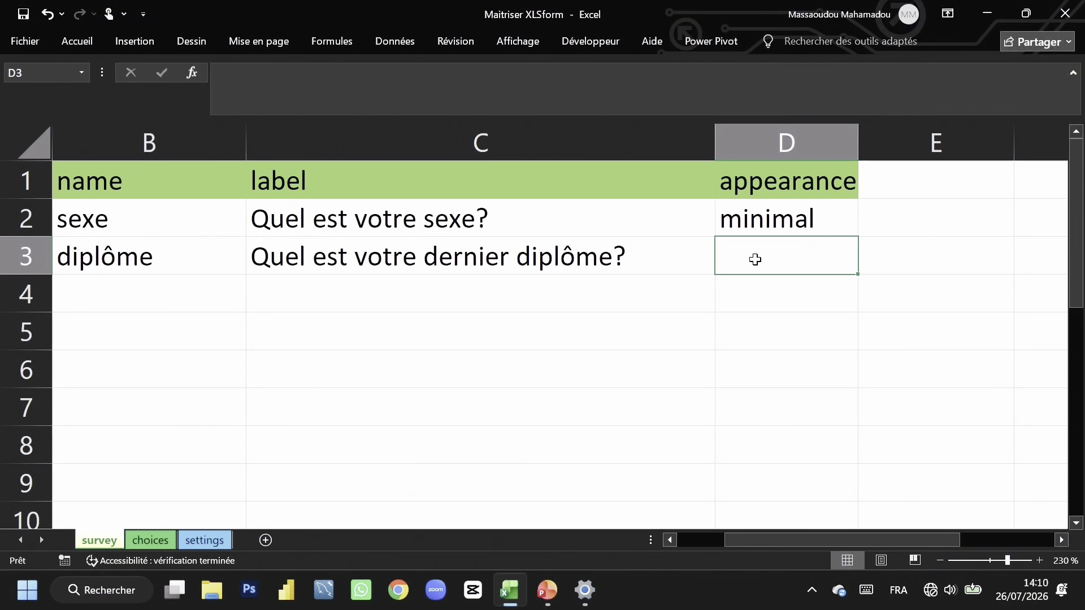
pyautogui.write('ho')
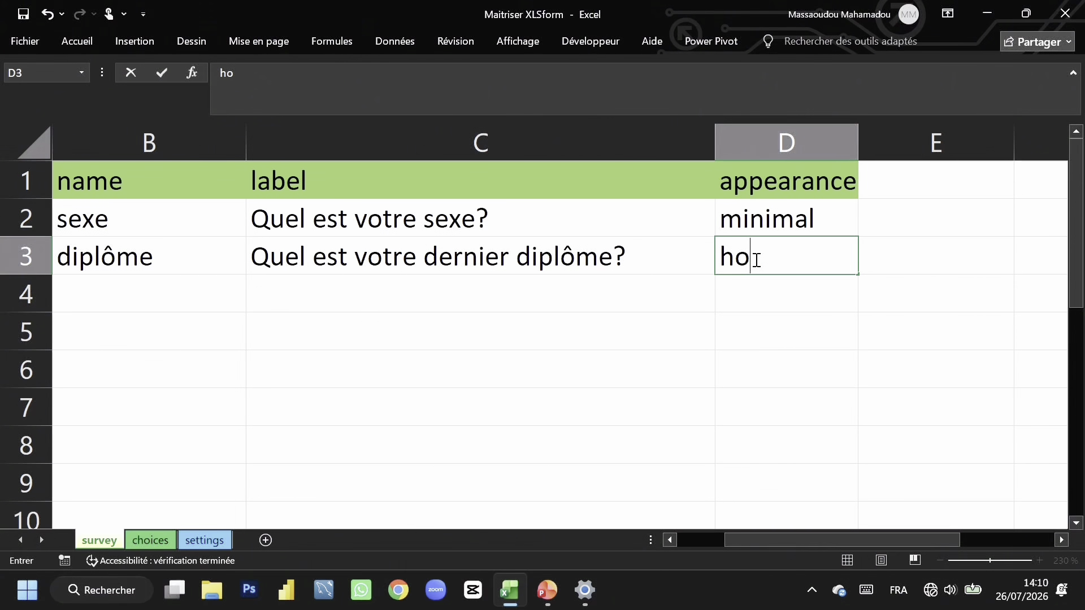
pyautogui.write('rizon')
pyautogui.press('BackSpace')
pyautogui.write('ontal')
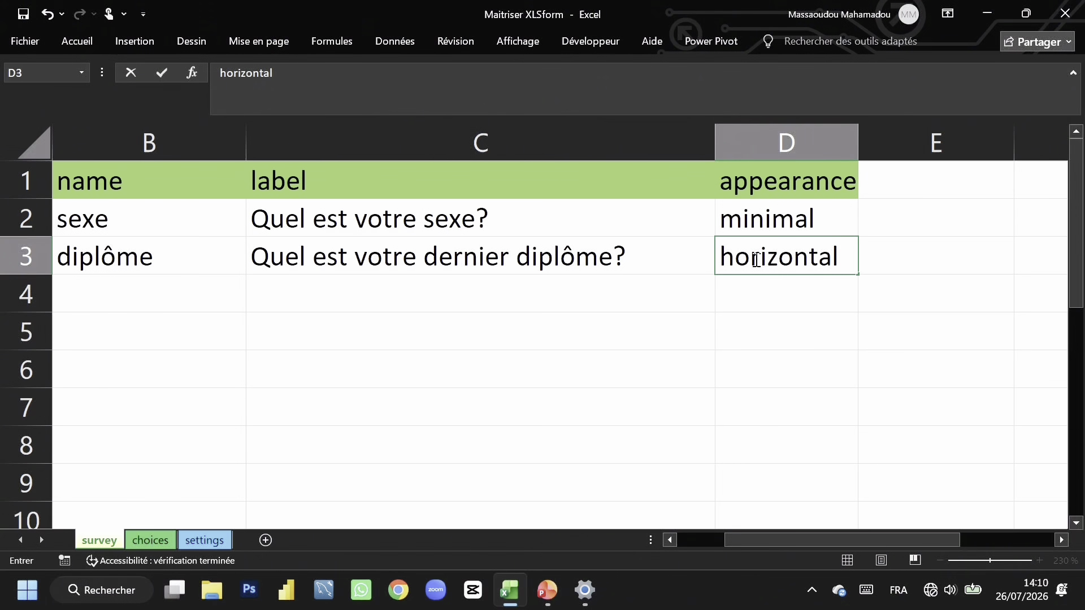
pyautogui.click(37, 248)
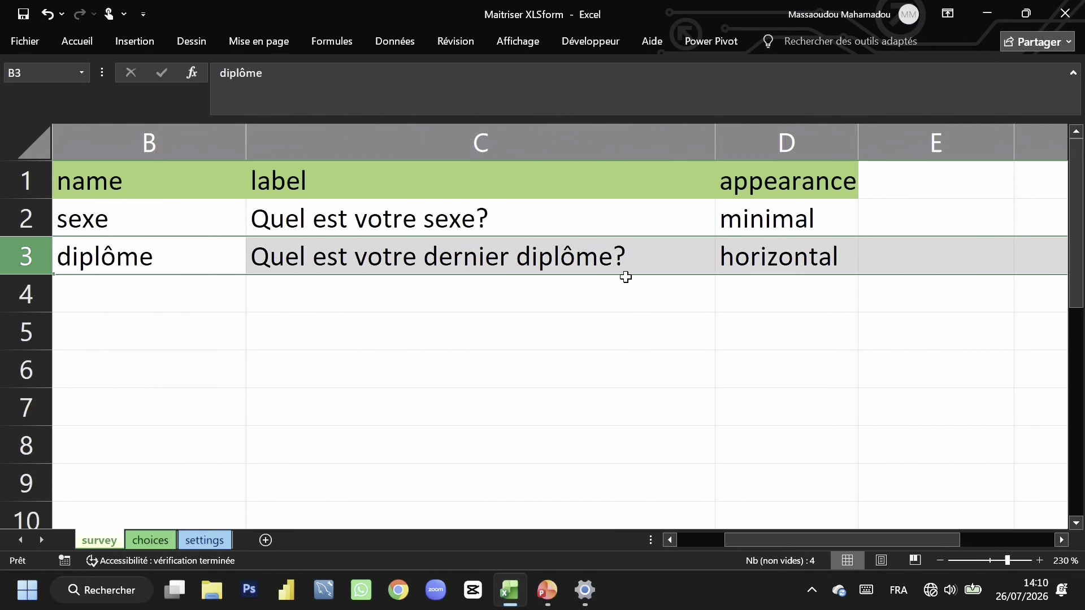
# Step: Examine the diploma question's row and the appearance value in D3
pyautogui.click(744, 261)
pyautogui.doubleClick(793, 260)
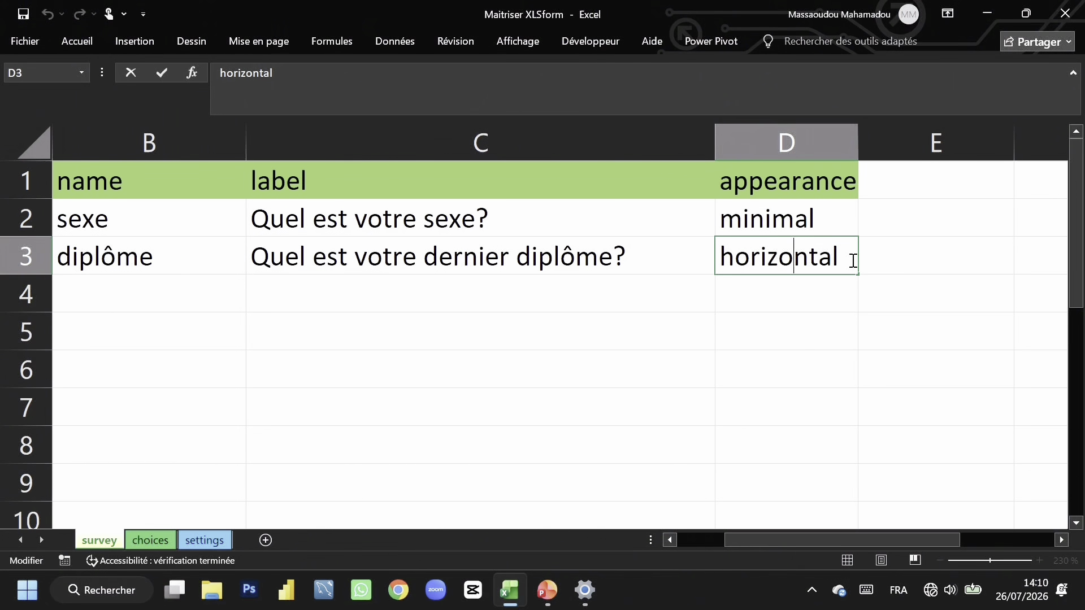
pyautogui.moveTo(853, 261); pyautogui.dragTo(720, 260)
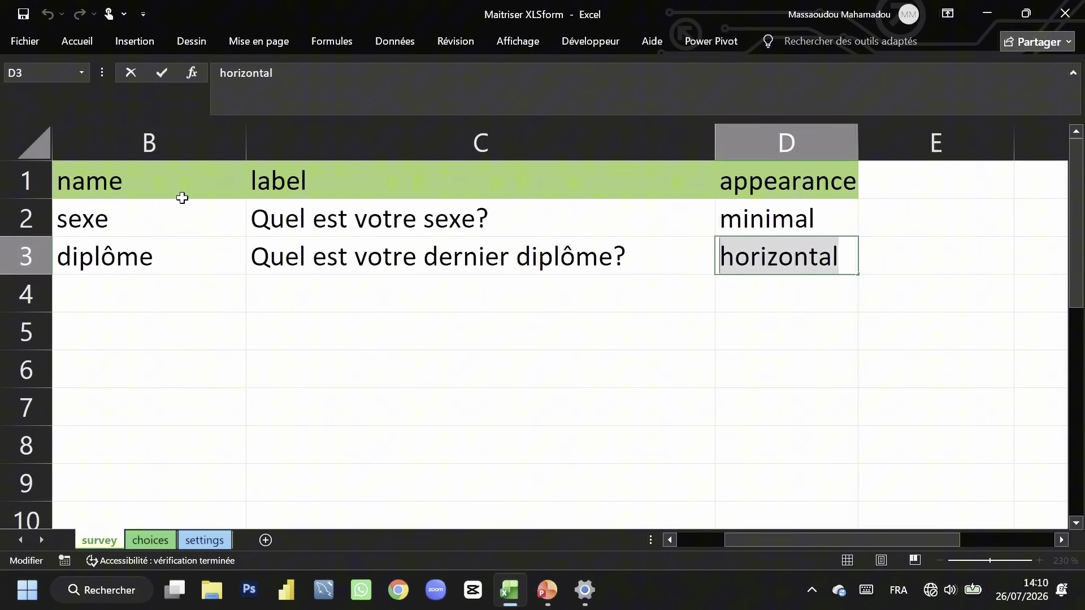
pyautogui.click(288, 260)
pyautogui.click(750, 260)
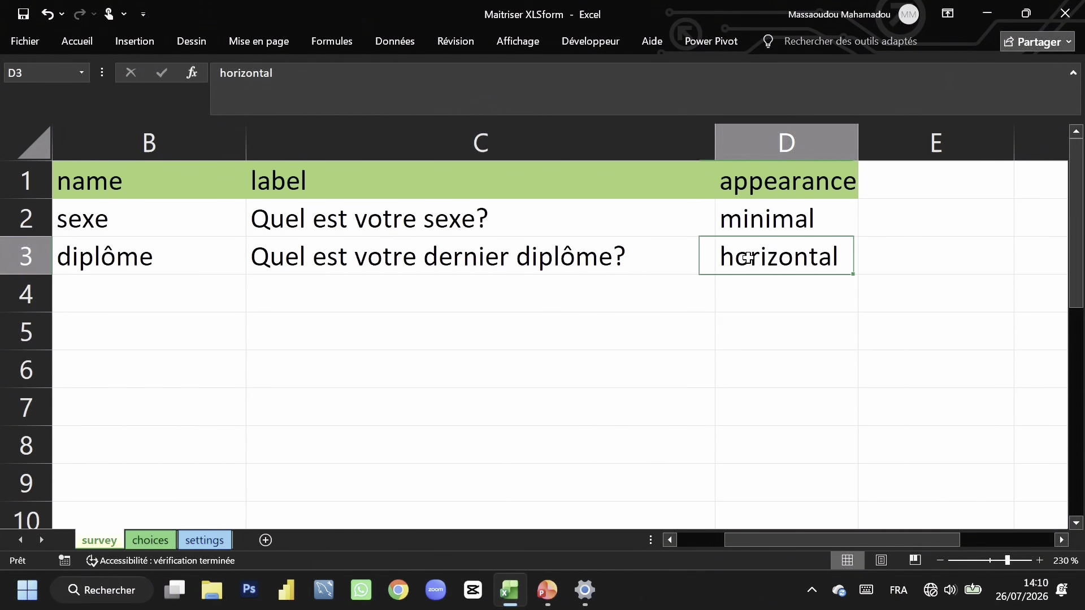
pyautogui.click(10, 260)
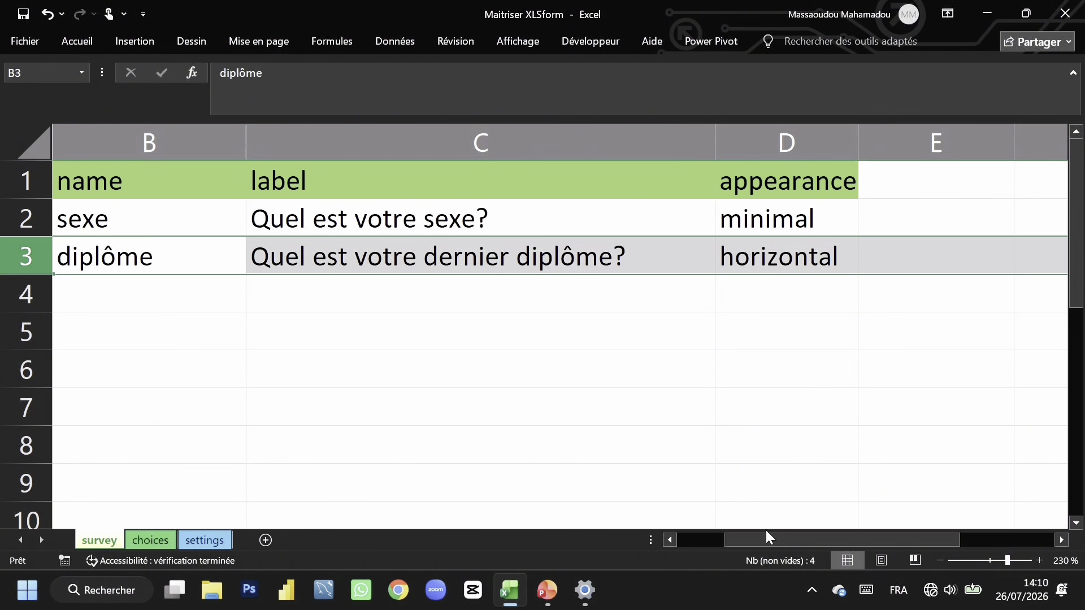
# Step: Remove the accent from the list name in the diploma question's type in A3, making it "select_one diplome"
pyautogui.moveTo(753, 541); pyautogui.dragTo(694, 532)
pyautogui.doubleClick(249, 257)
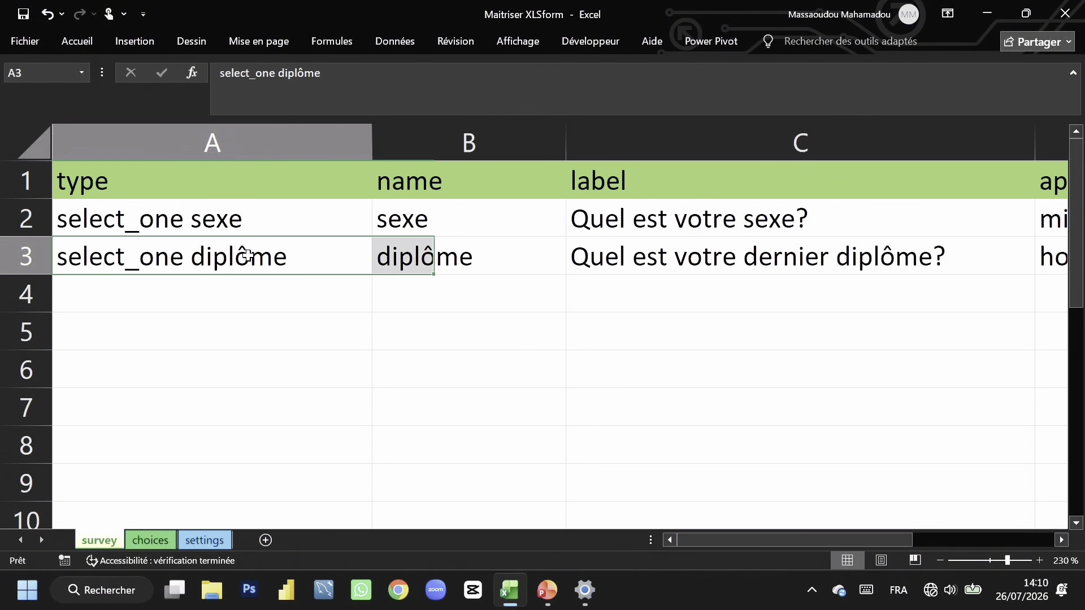
pyautogui.press('BackSpace')
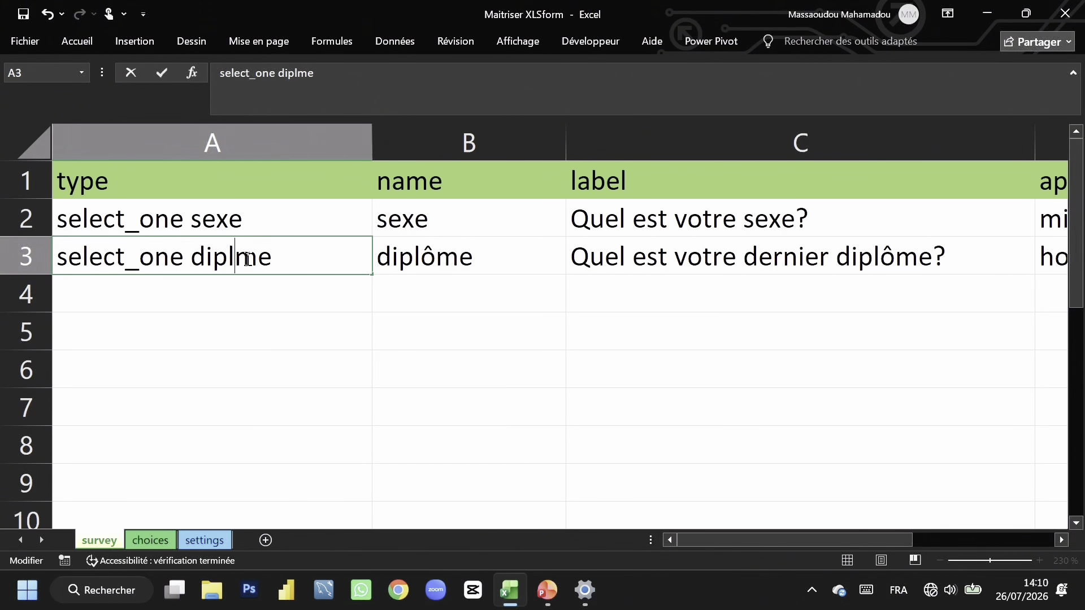
pyautogui.write('o')
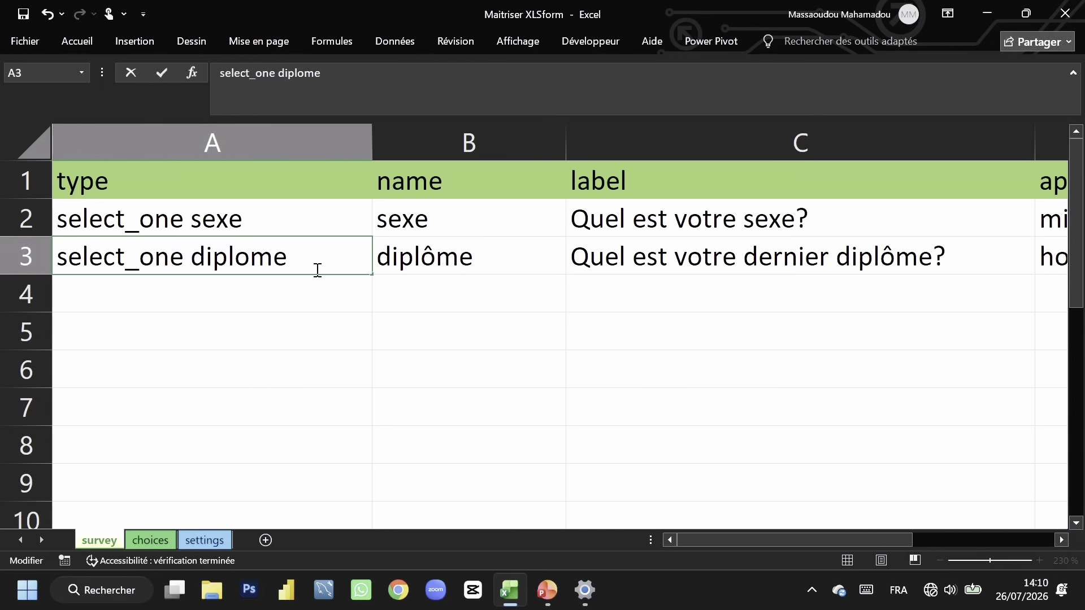
pyautogui.click(445, 257)
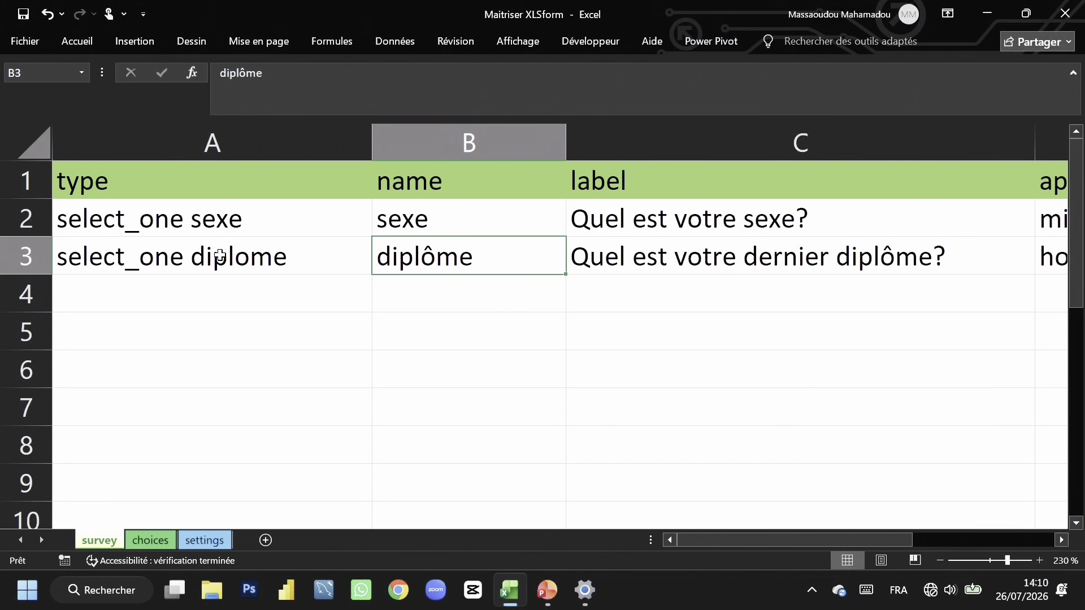
pyautogui.click(252, 257)
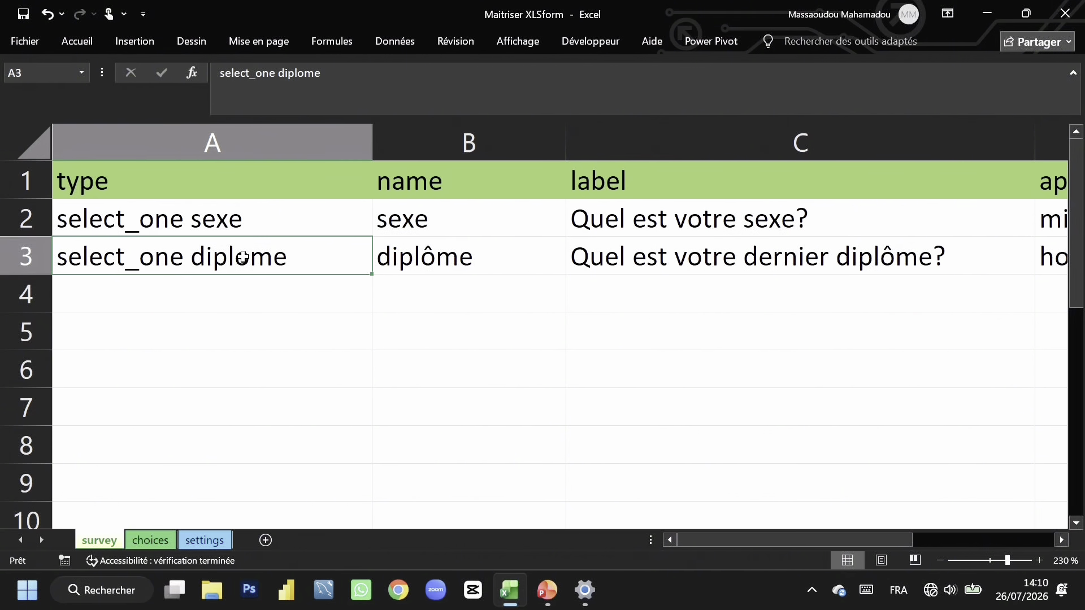
pyautogui.doubleClick(252, 257)
pyautogui.click(286, 259)
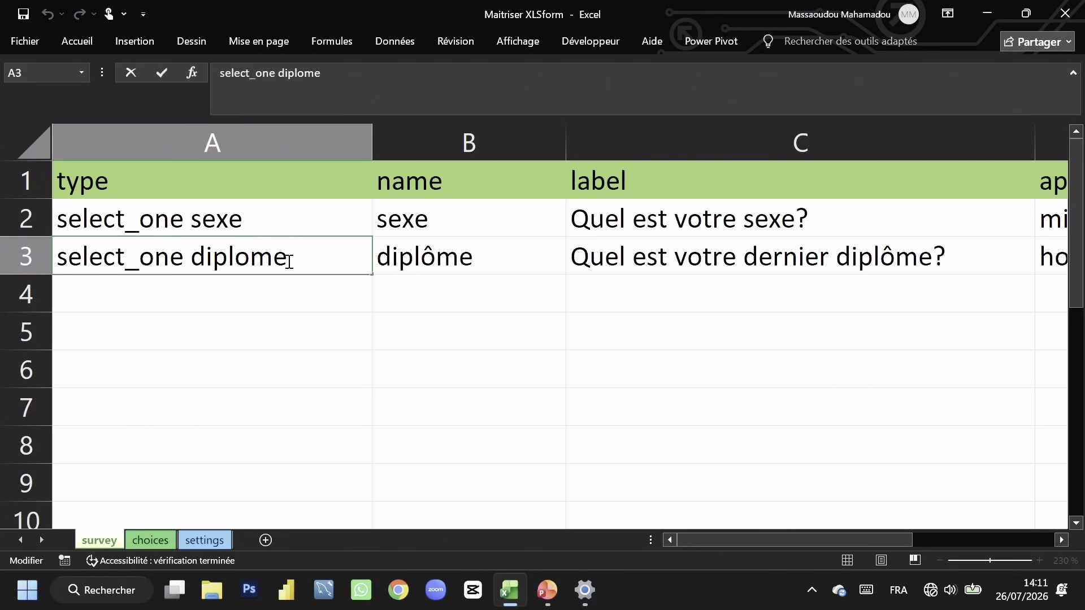
# Step: Start the diploma choice list in row 4 of the choices sheet with list_name "diplome" and name "diplome", both without accent
pyautogui.click(161, 536)
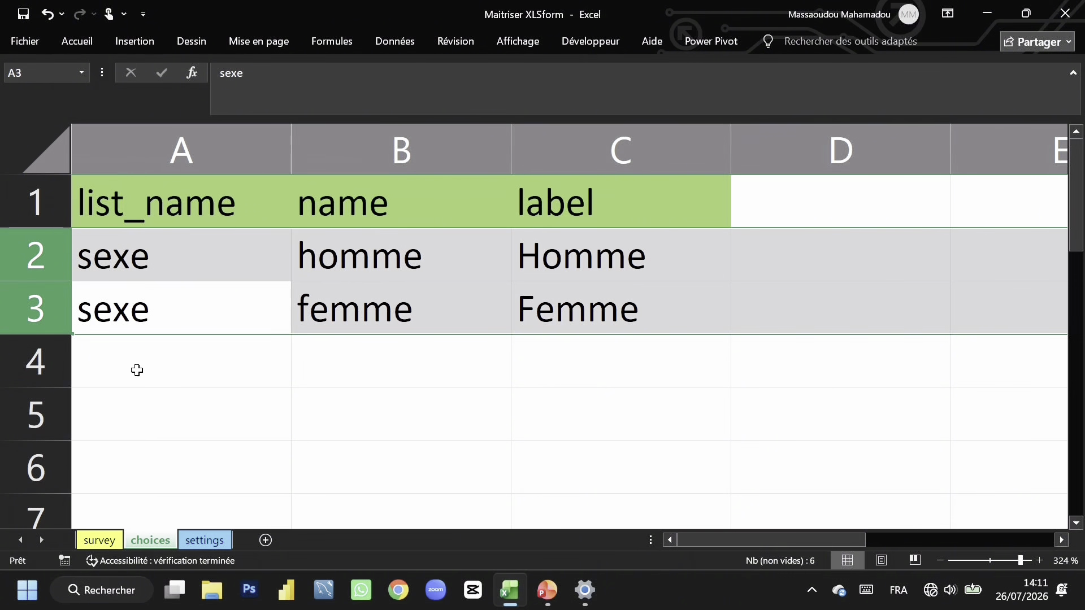
pyautogui.click(138, 368)
pyautogui.write('diplome')
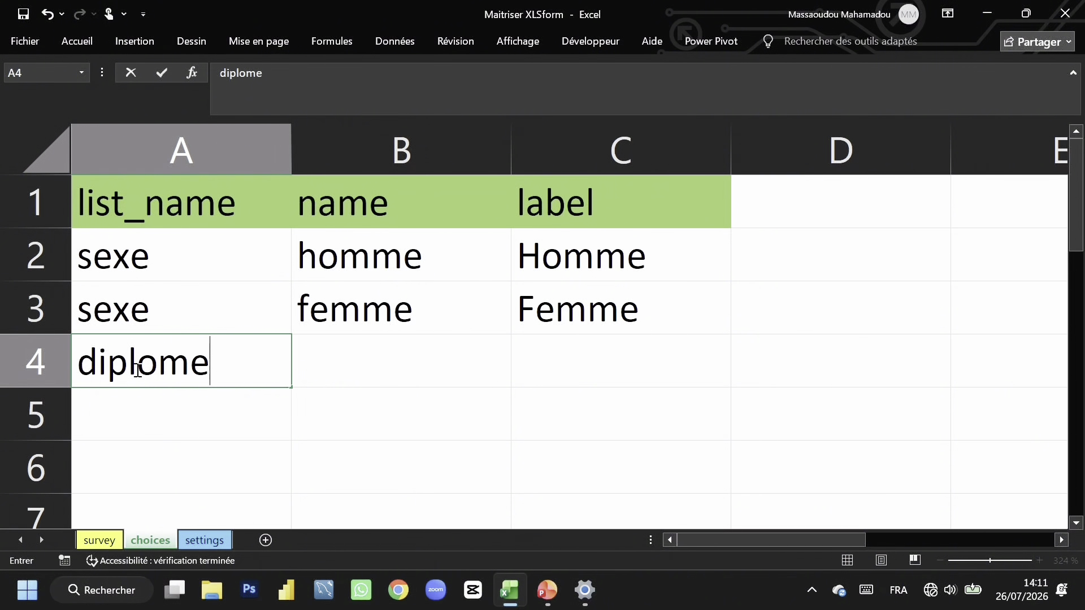
pyautogui.click(336, 360)
pyautogui.write('diplome')
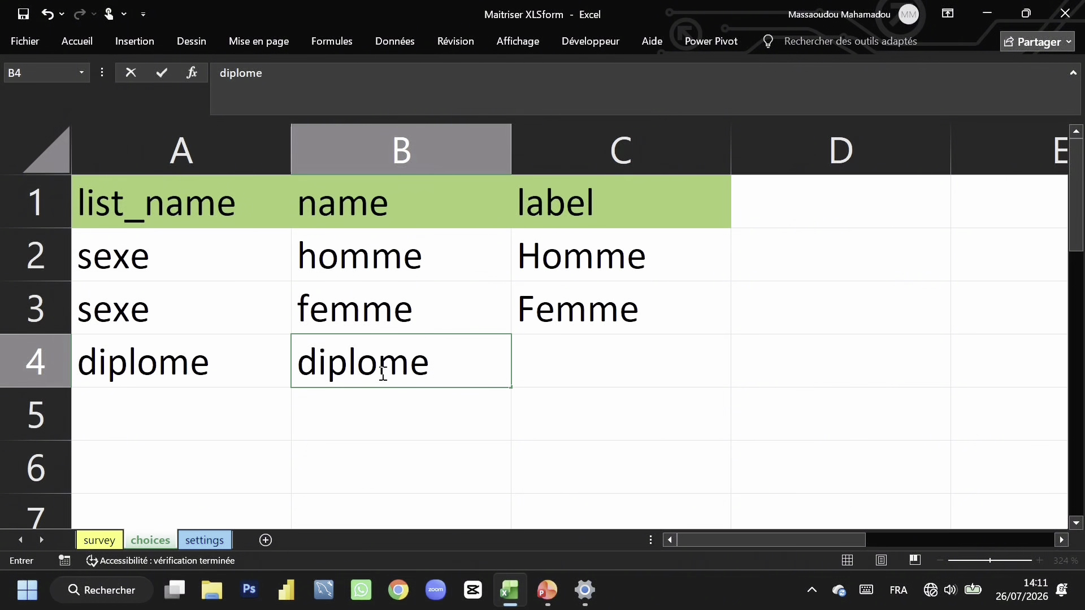
pyautogui.click(544, 356)
pyautogui.click(376, 370)
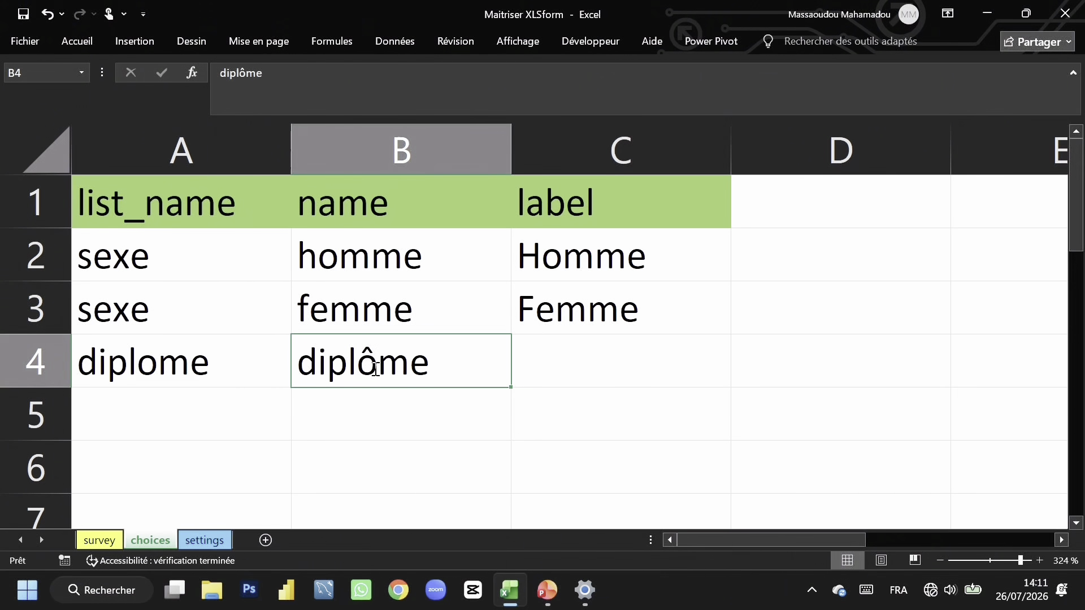
pyautogui.doubleClick(376, 370)
pyautogui.press('BackSpace')
pyautogui.write('o')
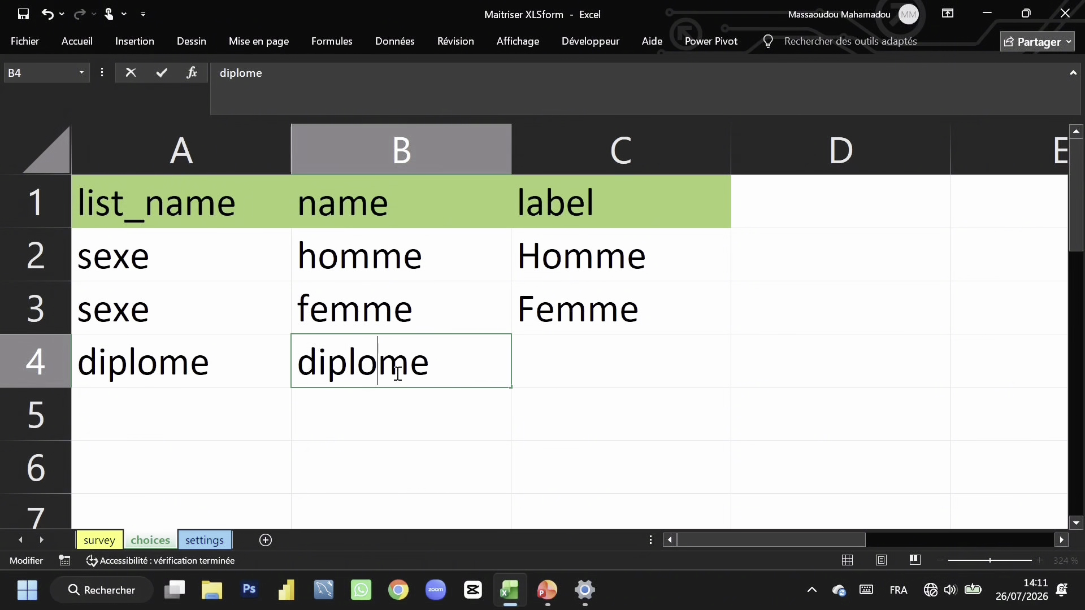
# Step: Enter the diploma option labels "Brévet", "Bac", "Licence" and "Master" in C4:C7 of the choices sheet
pyautogui.click(562, 374)
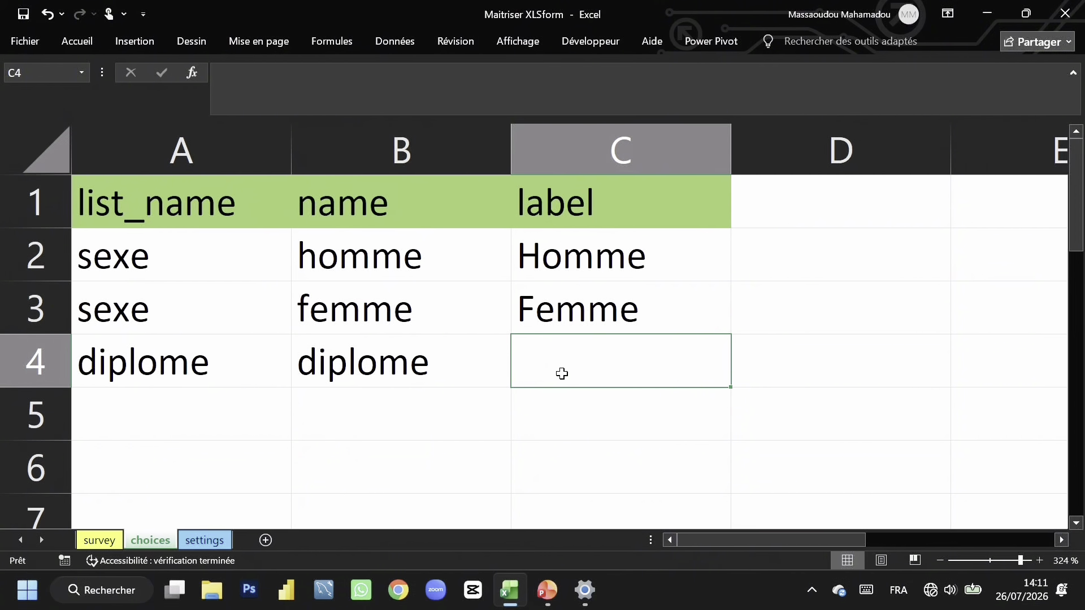
pyautogui.write('Brévet')
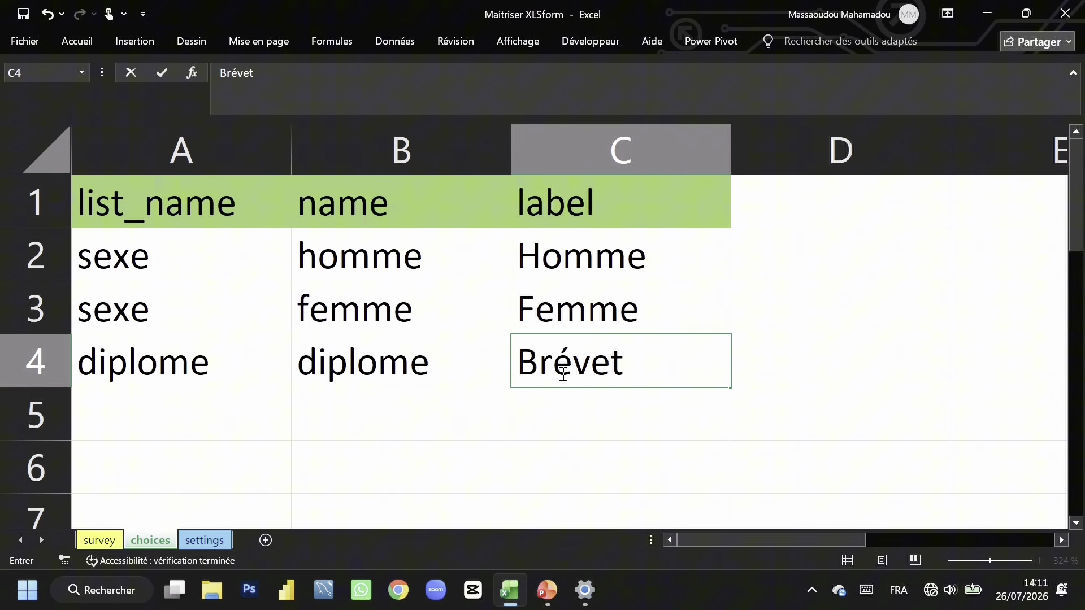
pyautogui.press('Return')
pyautogui.write('Bac')
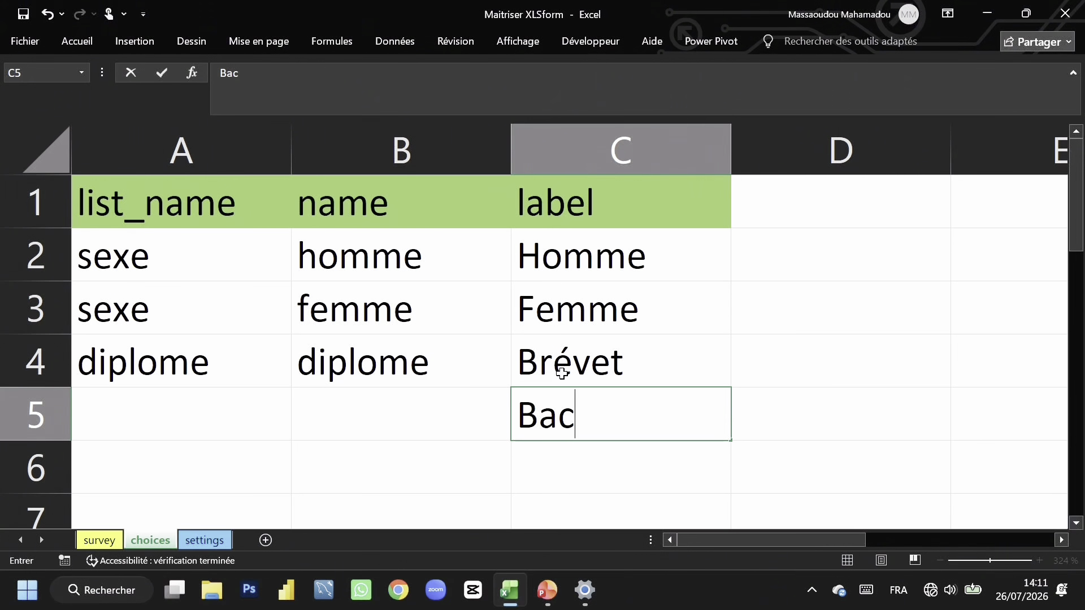
pyautogui.press('Return')
pyautogui.write('Licence')
pyautogui.press('Return')
pyautogui.write('Master')
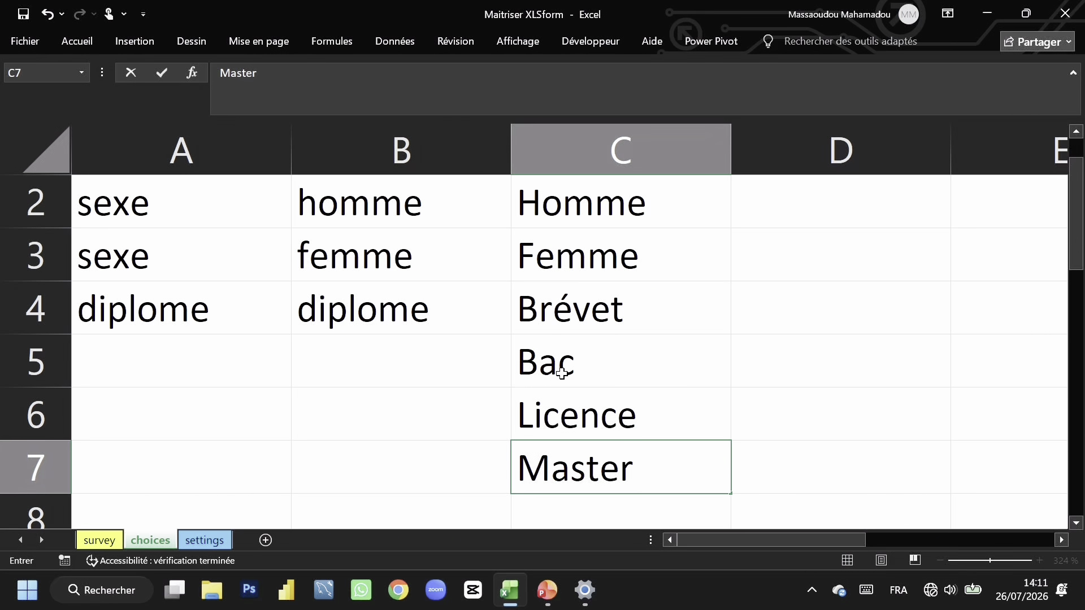
# Step: Fill the list_name "diplome" down from A4 to A7 and enter the names "bac", "licence" and "master" in B5:B7
pyautogui.click(258, 326)
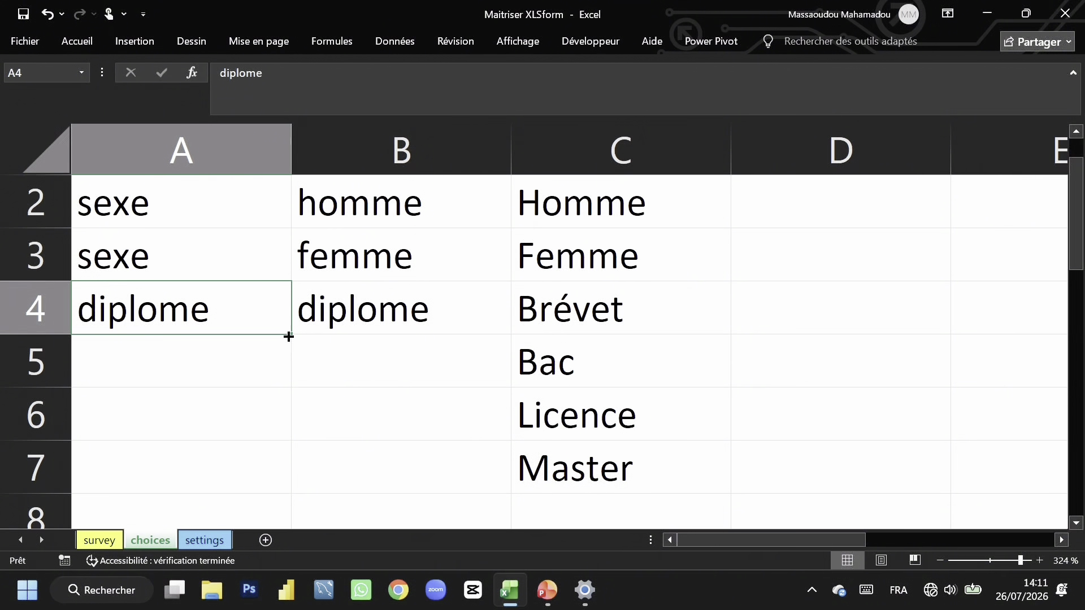
pyautogui.moveTo(290, 336); pyautogui.dragTo(279, 487)
pyautogui.click(354, 353)
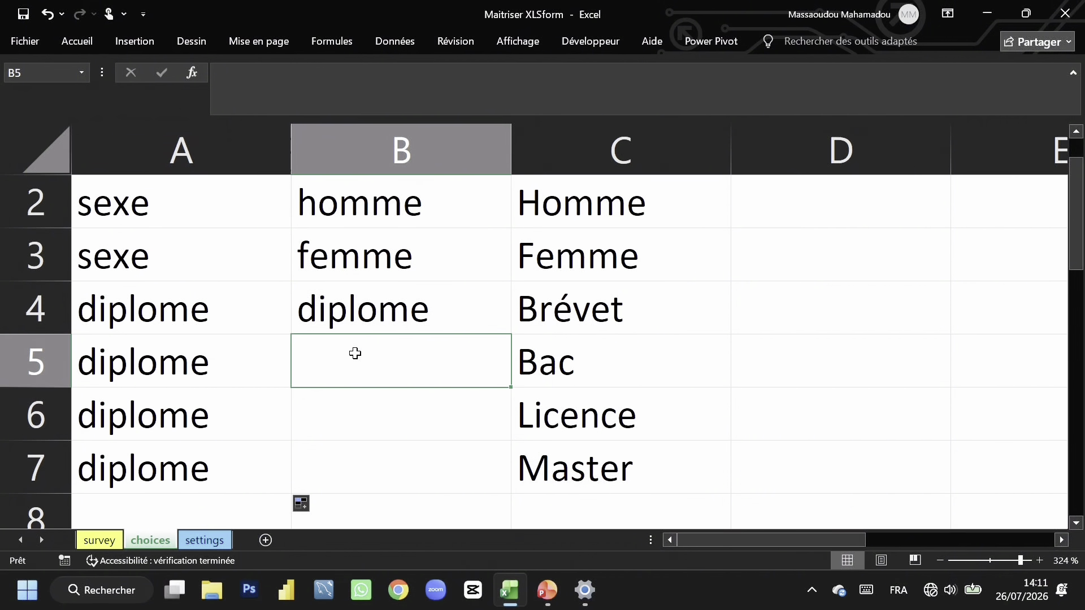
pyautogui.write('bac')
pyautogui.press('Return')
pyautogui.write('licence')
pyautogui.press('Return')
pyautogui.write('master')
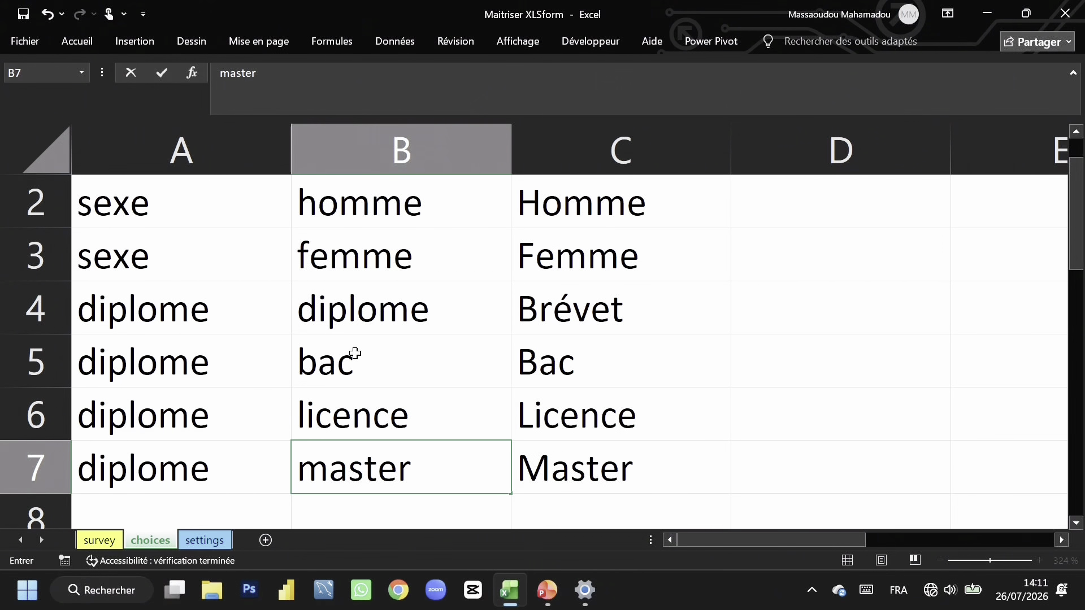
# Step: Return to the survey sheet and add a question in row 4 with label "Observations", name "observation" and type "text"
pyautogui.click(90, 541)
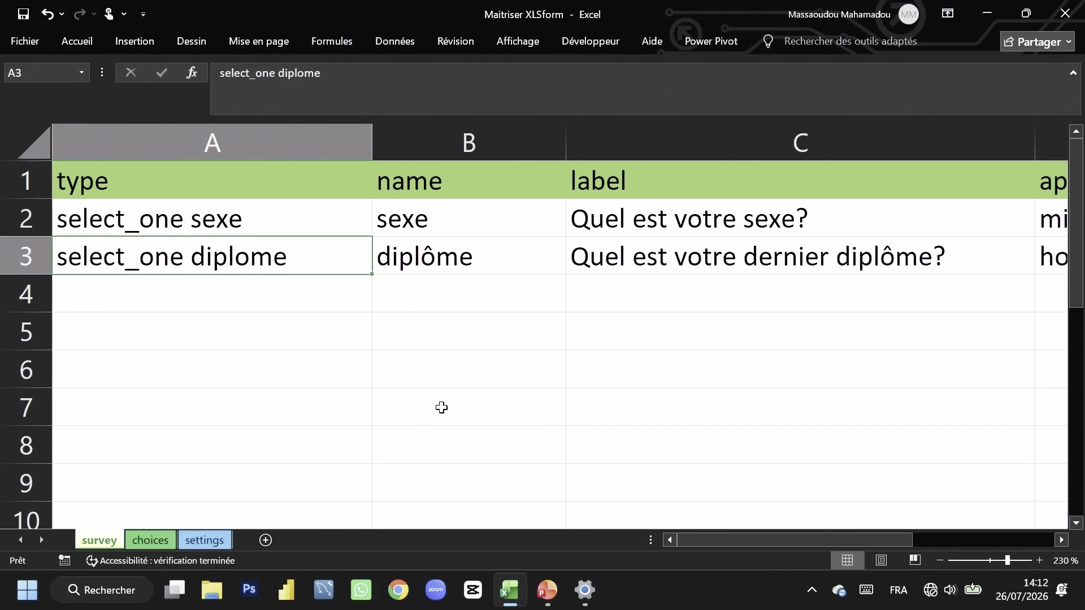
pyautogui.click(19, 255)
pyautogui.moveTo(728, 533); pyautogui.dragTo(765, 546)
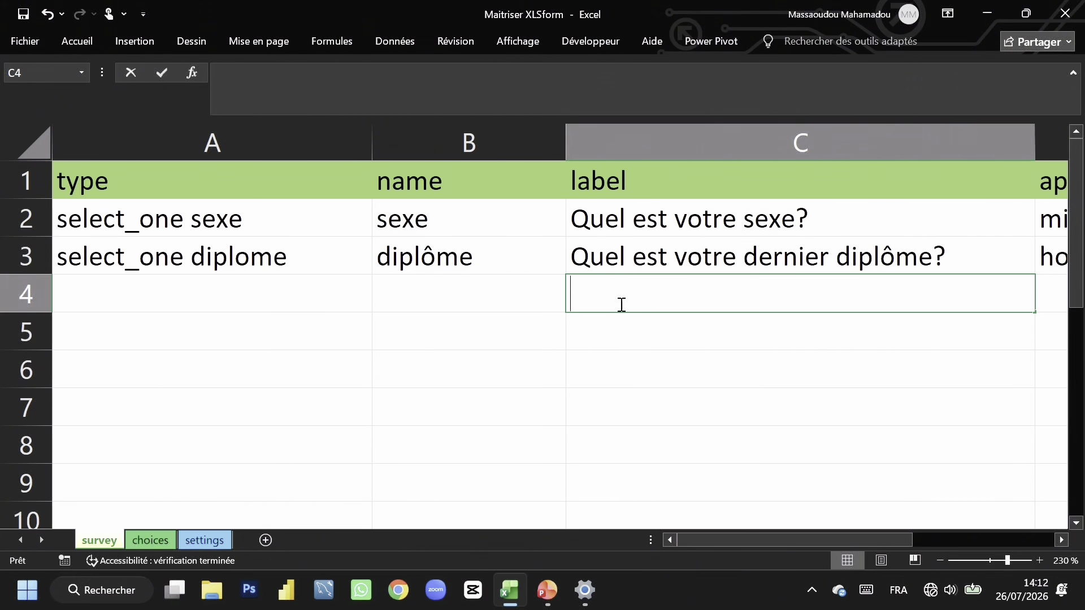
pyautogui.write('Observations')
pyautogui.click(466, 299)
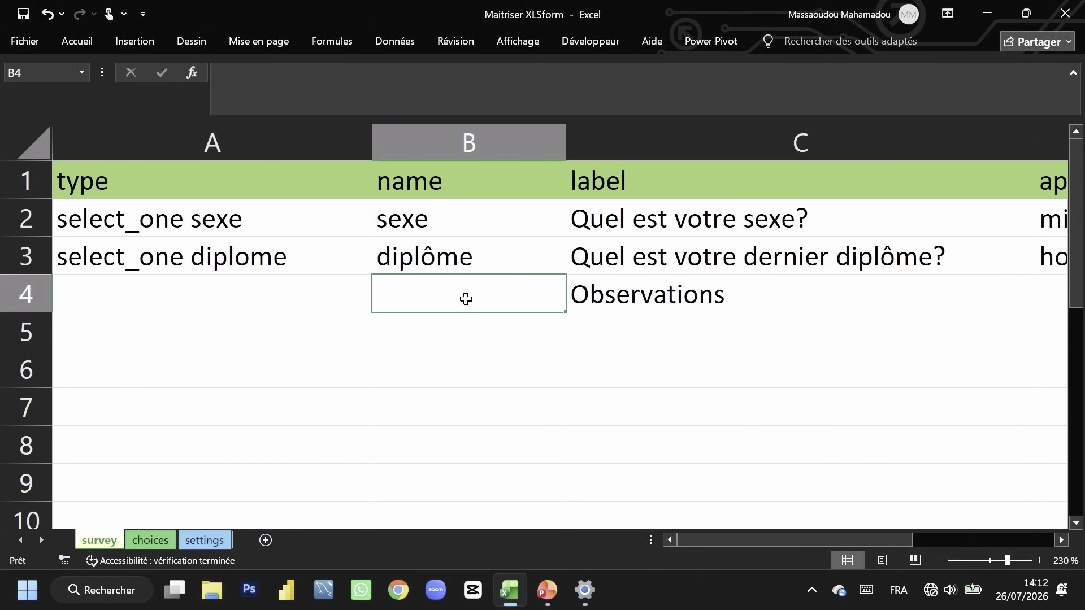
pyautogui.write('observation')
pyautogui.click(117, 299)
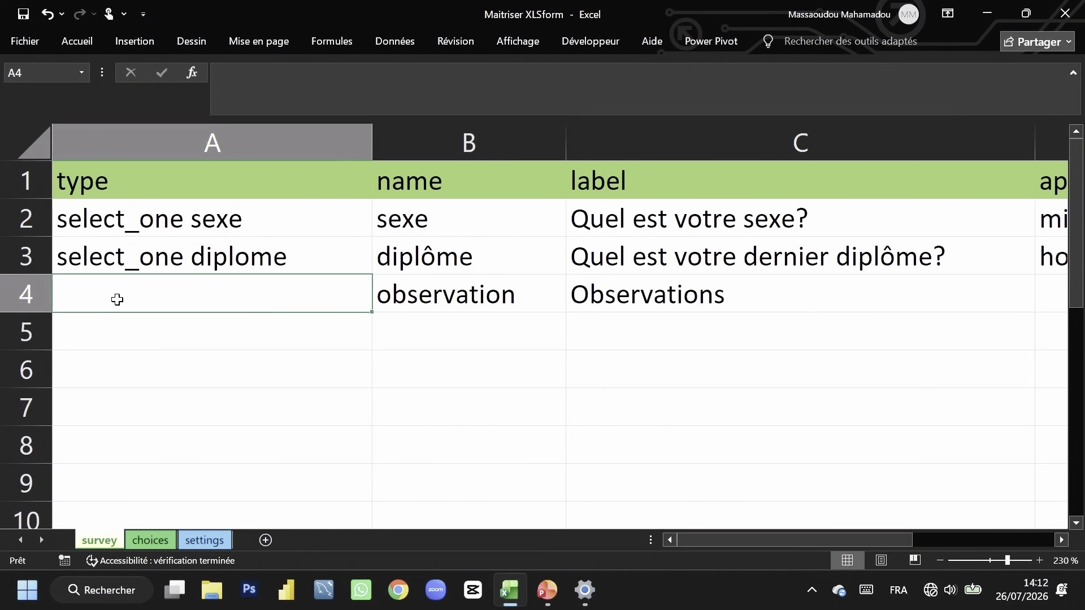
pyautogui.write('text')
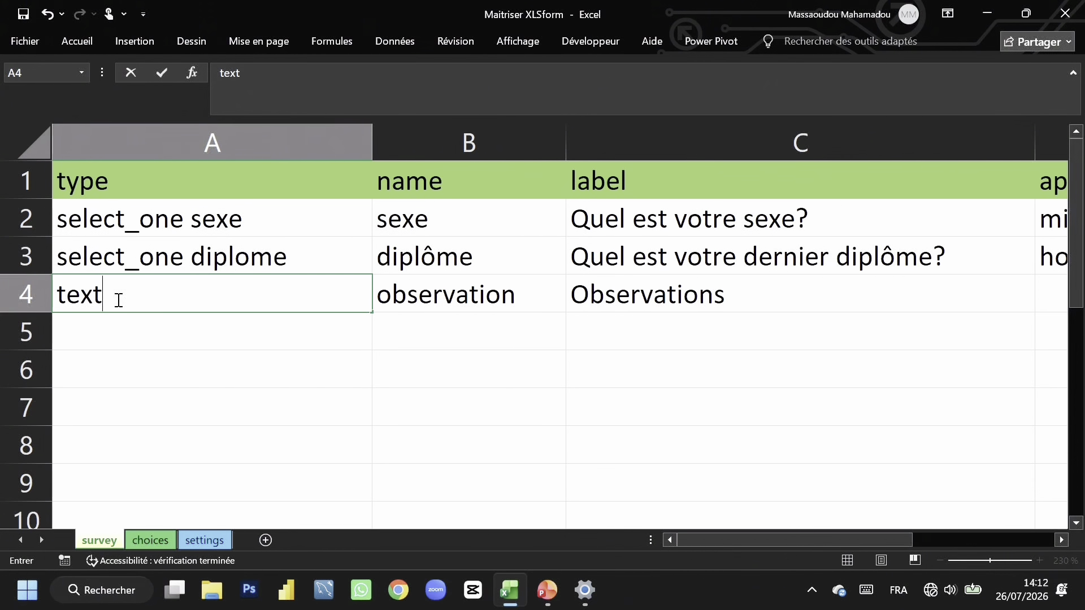
pyautogui.click(3, 293)
# Step: Set the appearance of the Observations question in D4 of the survey sheet to "multiline"
pyautogui.moveTo(834, 540); pyautogui.dragTo(884, 548)
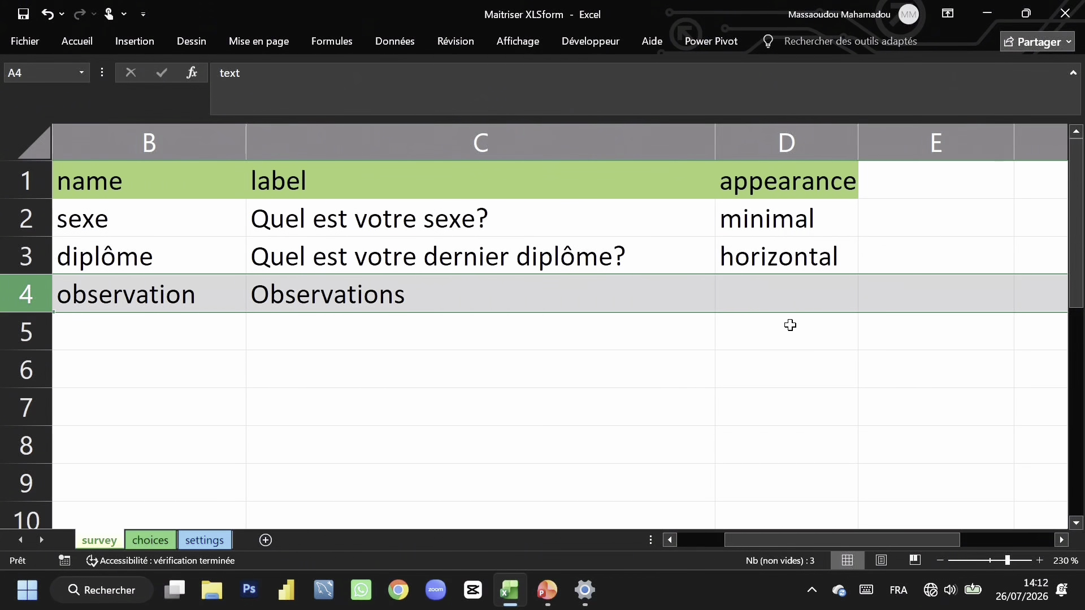
pyautogui.click(773, 291)
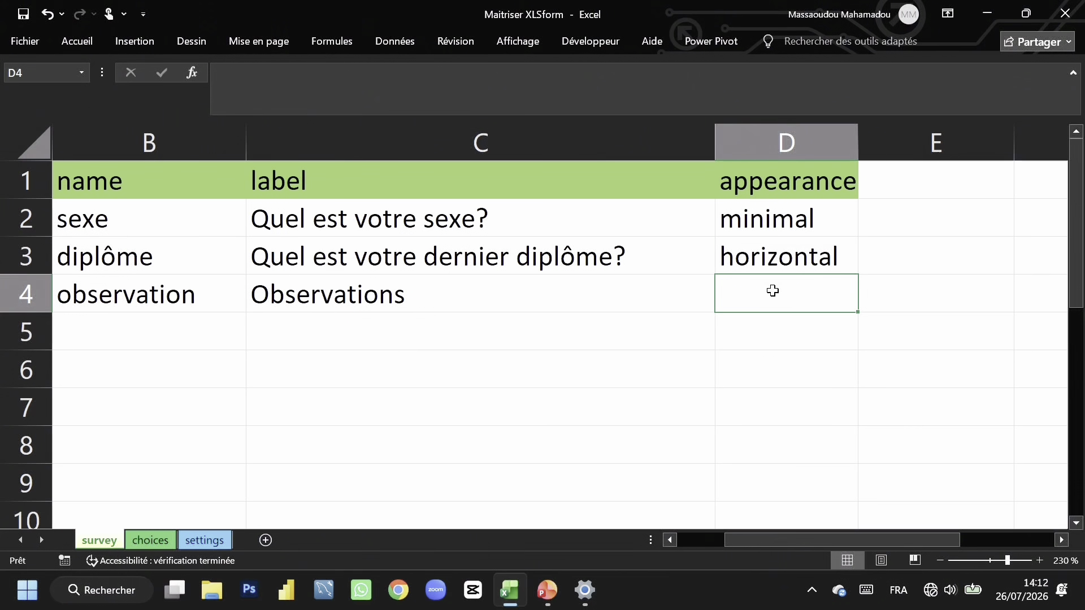
pyautogui.write('multi')
pyautogui.press('BackSpace')
pyautogui.press('BackSpace')
pyautogui.press('BackSpace')
pyautogui.press('BackSpace')
pyautogui.press('BackSpace')
pyautogui.write('mu')
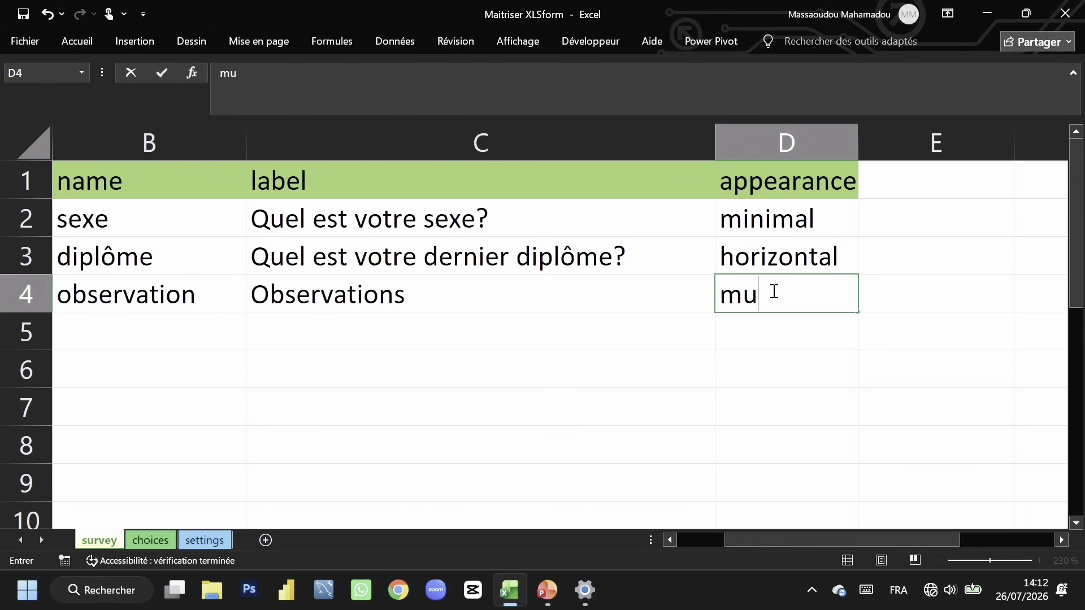
pyautogui.write('ltiline')
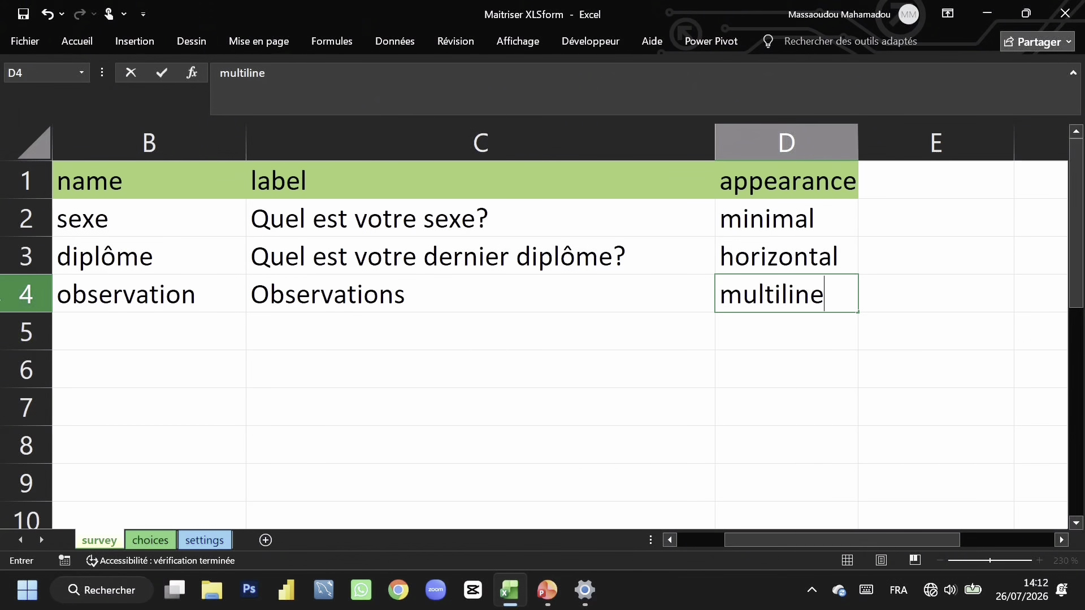
pyautogui.click(2, 288)
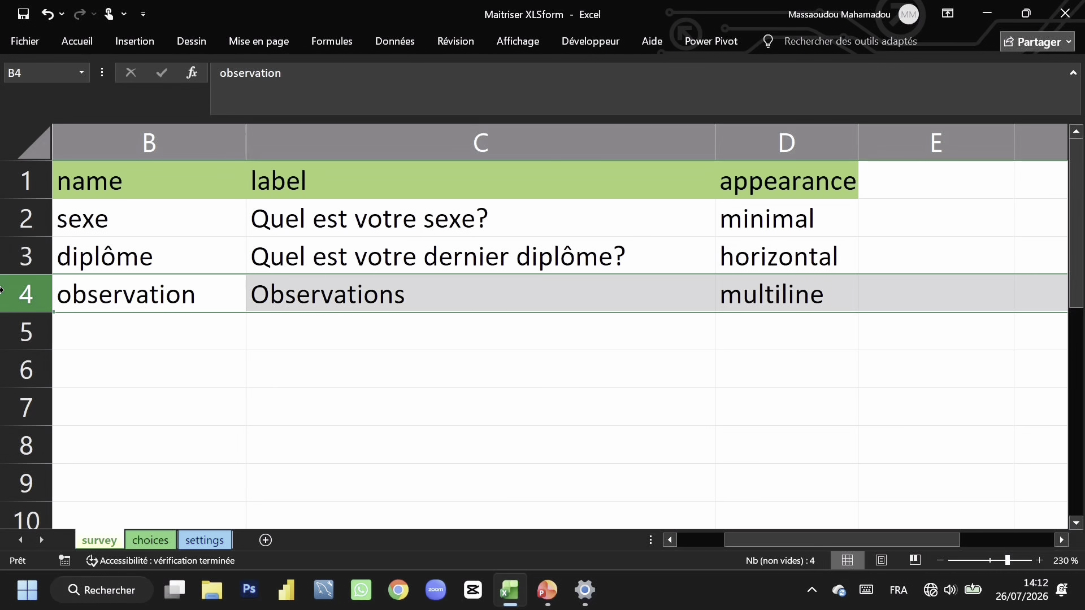
# Step: Narrow column A of the survey sheet to about the width of its longest entry, "select_one diplome"
pyautogui.click(808, 305)
pyautogui.click(28, 304)
pyautogui.moveTo(734, 534); pyautogui.dragTo(673, 529)
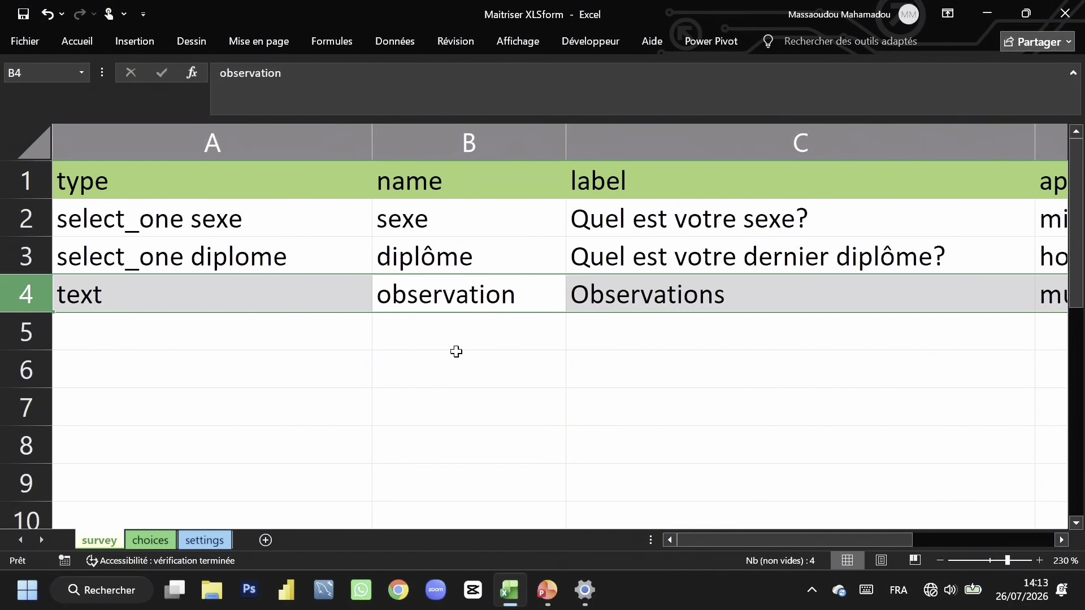
pyautogui.moveTo(371, 140); pyautogui.dragTo(296, 136)
pyautogui.moveTo(836, 545); pyautogui.dragTo(858, 541)
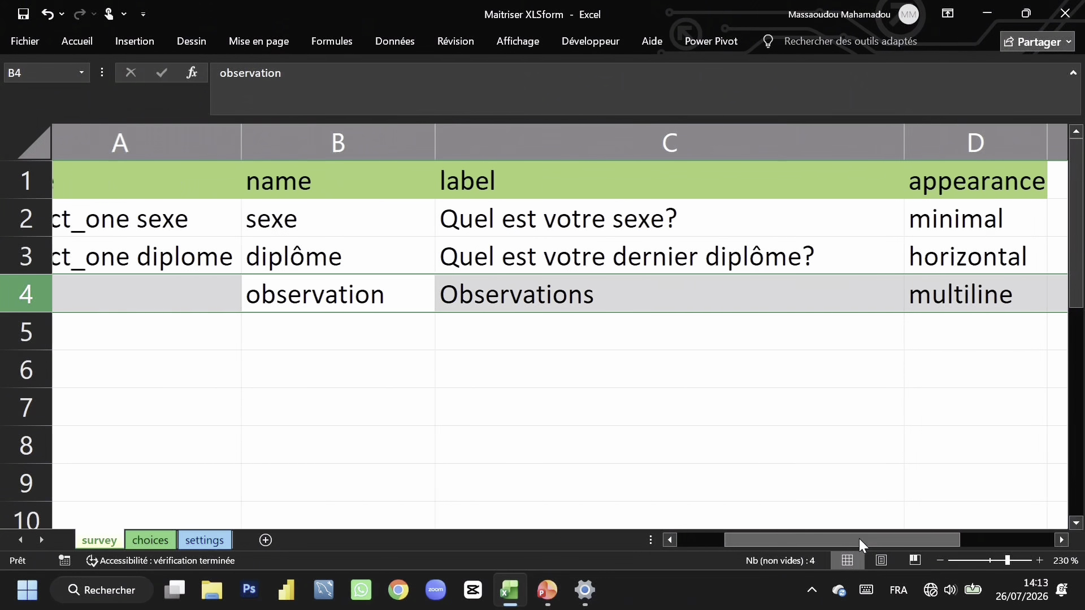
# Step: Review the diploma and sex question rows from their type through to their appearance setting
pyautogui.moveTo(6, 248); pyautogui.dragTo(5, 249)
pyautogui.moveTo(734, 543); pyautogui.dragTo(668, 537)
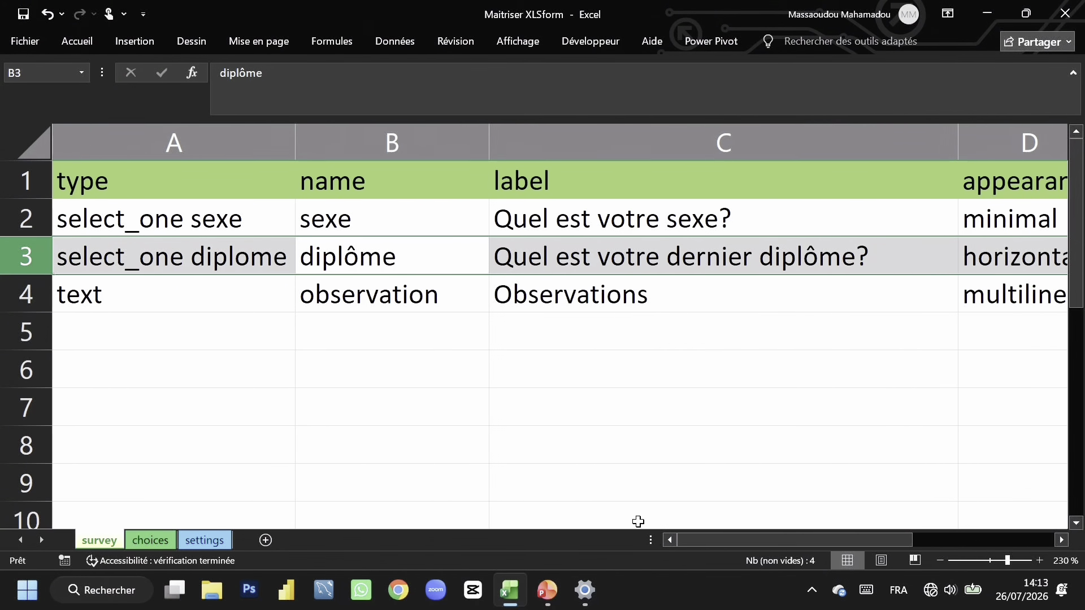
pyautogui.click(22, 218)
pyautogui.moveTo(778, 537); pyautogui.dragTo(823, 544)
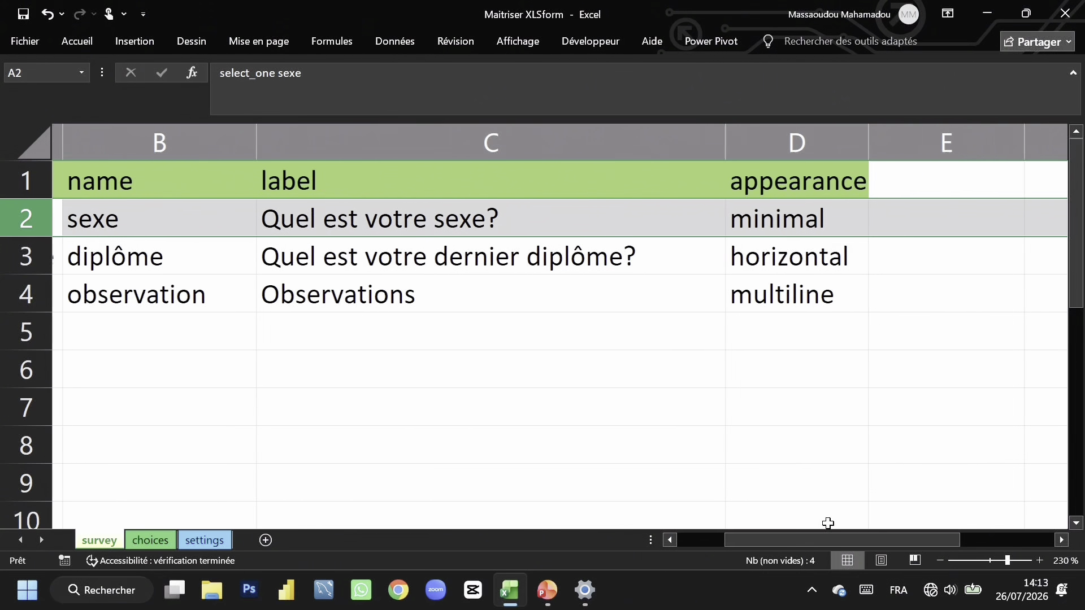
pyautogui.click(795, 435)
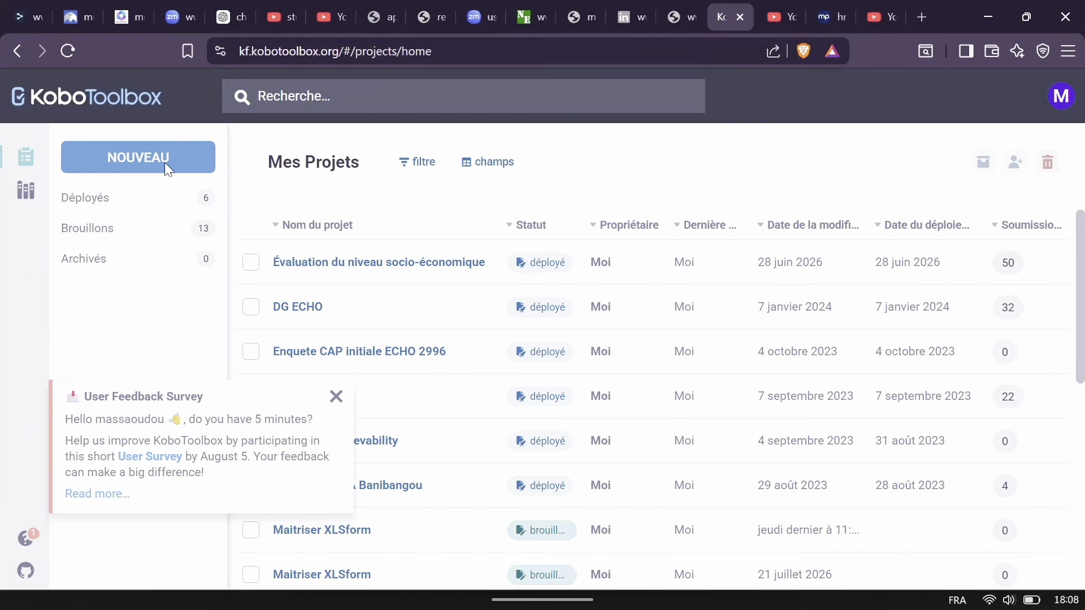
# Step: Switch to KoboToolbox in the browser and start a new project by importing the Maitriser XLSform file
pyautogui.click(164, 162)
pyautogui.click(395, 460)
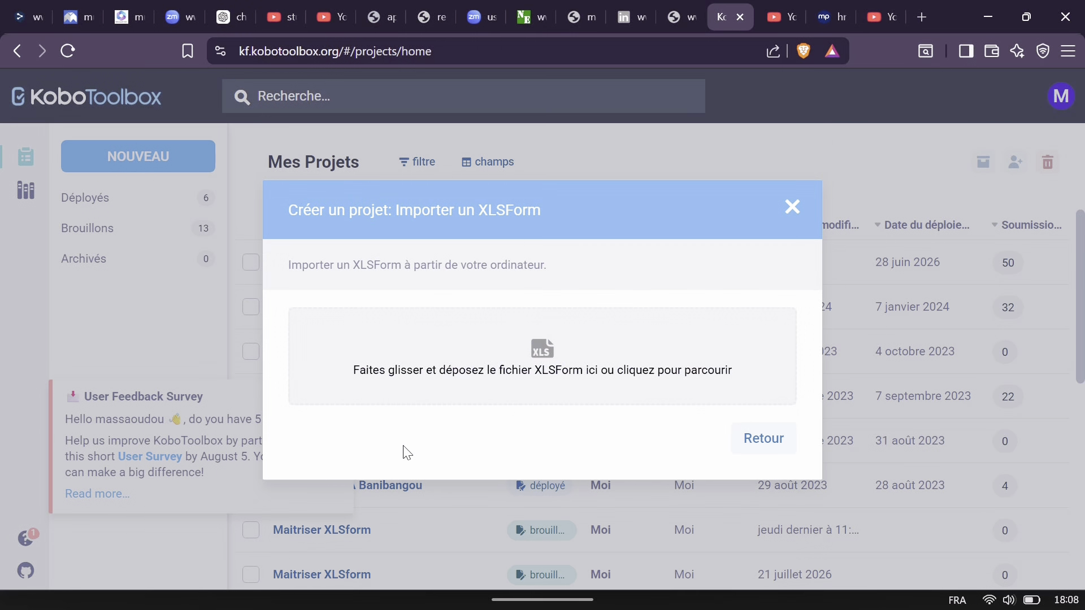
pyautogui.click(445, 376)
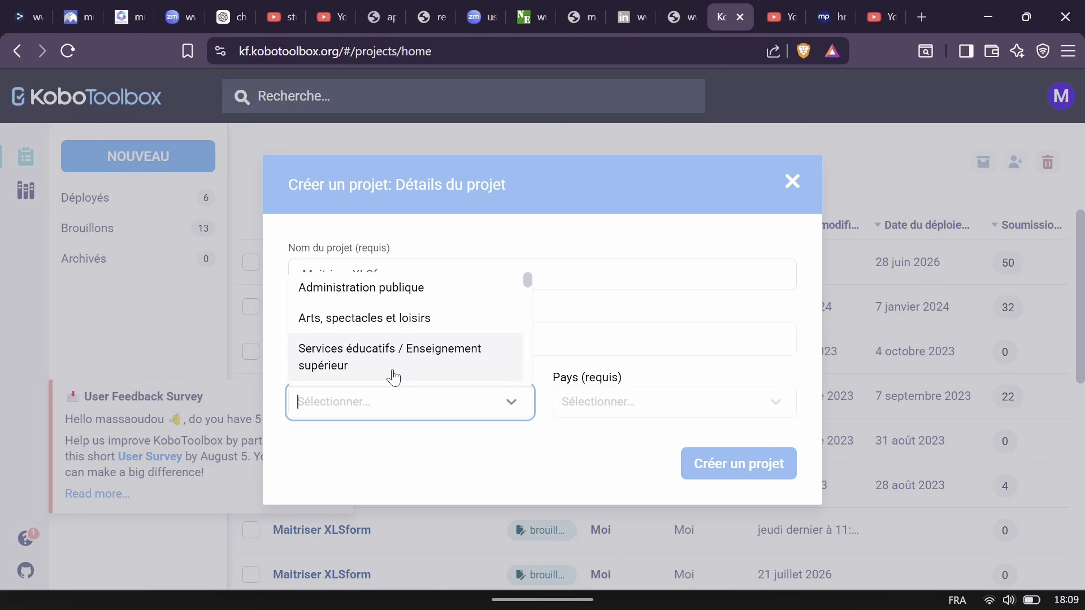
# Step: Set the project's sector to "Services éducatifs / Enseignement supérieur" and its country to Niger, and create the project
pyautogui.click(394, 376)
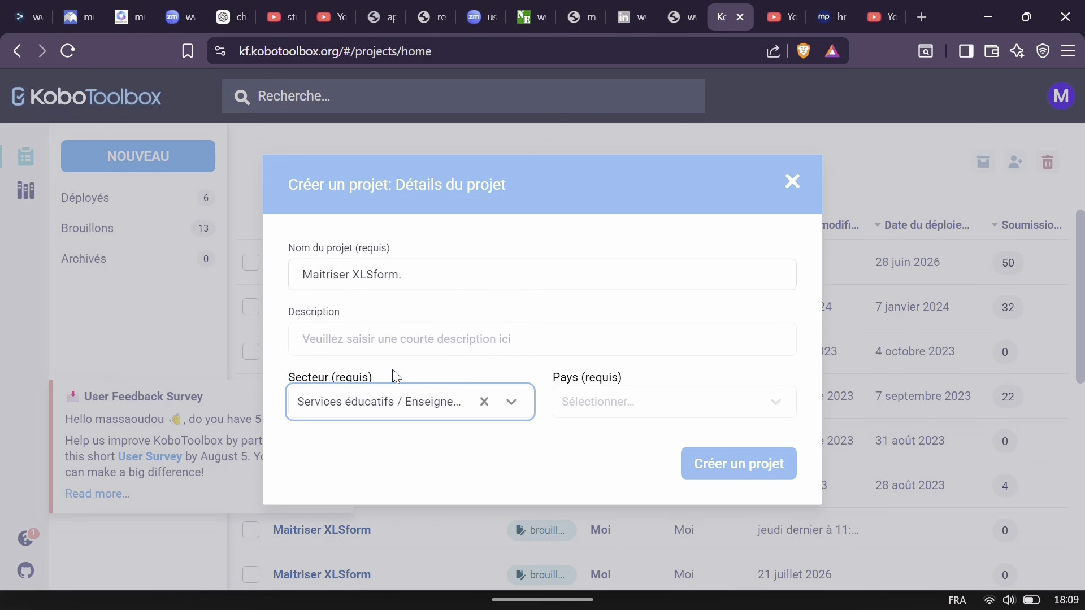
pyautogui.click(574, 414)
pyautogui.write('nig')
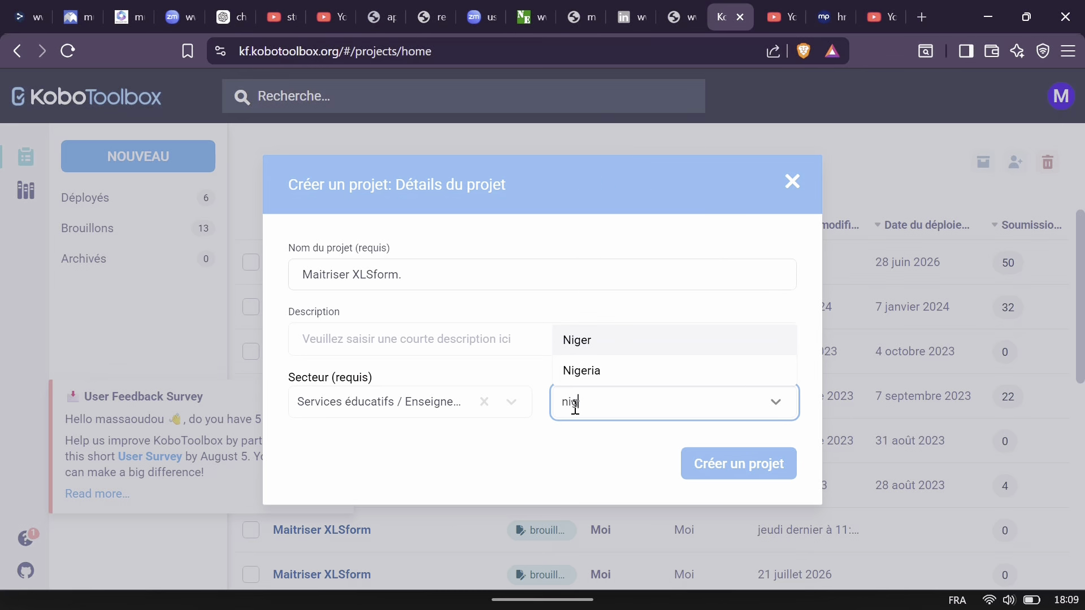
pyautogui.click(588, 335)
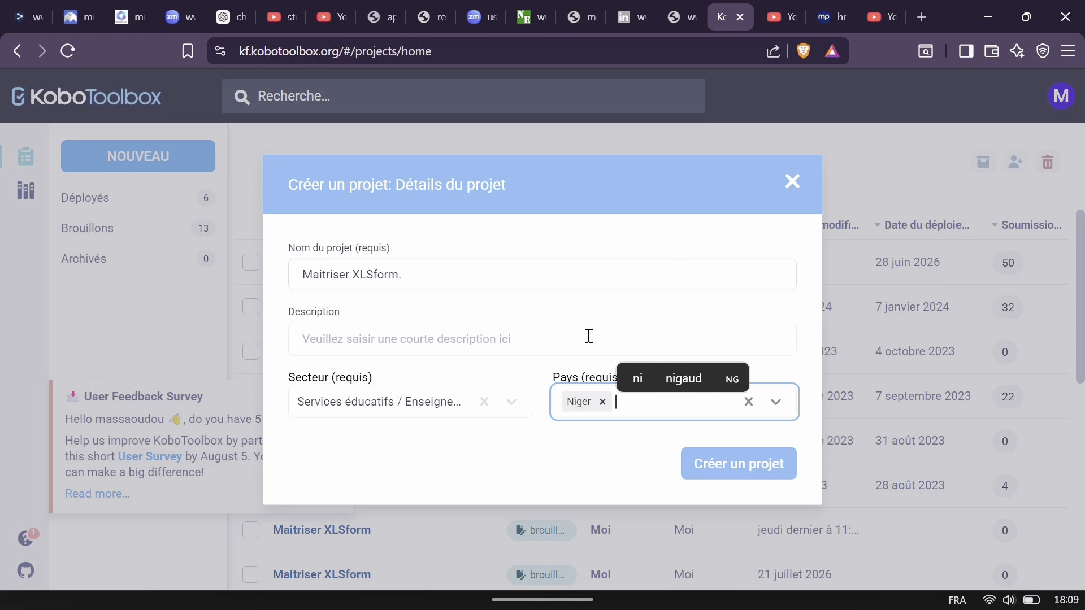
pyautogui.click(743, 472)
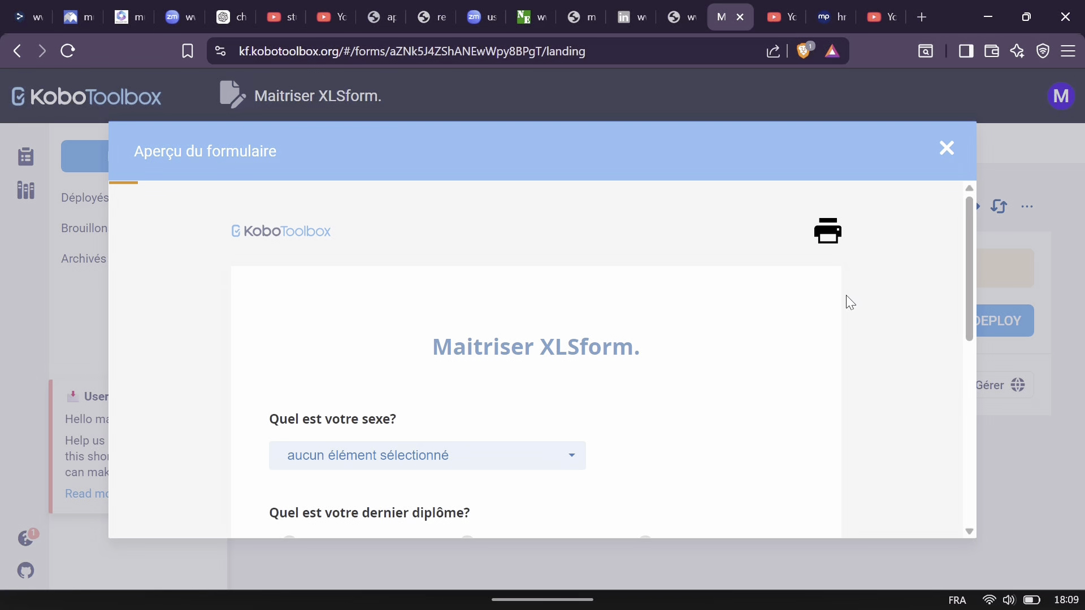
# Step: In the form preview, test the "Quel est votre sexe?" dropdown by alternating between Homme and Femme, ending on Femme
pyautogui.moveTo(965, 256); pyautogui.dragTo(962, 315)
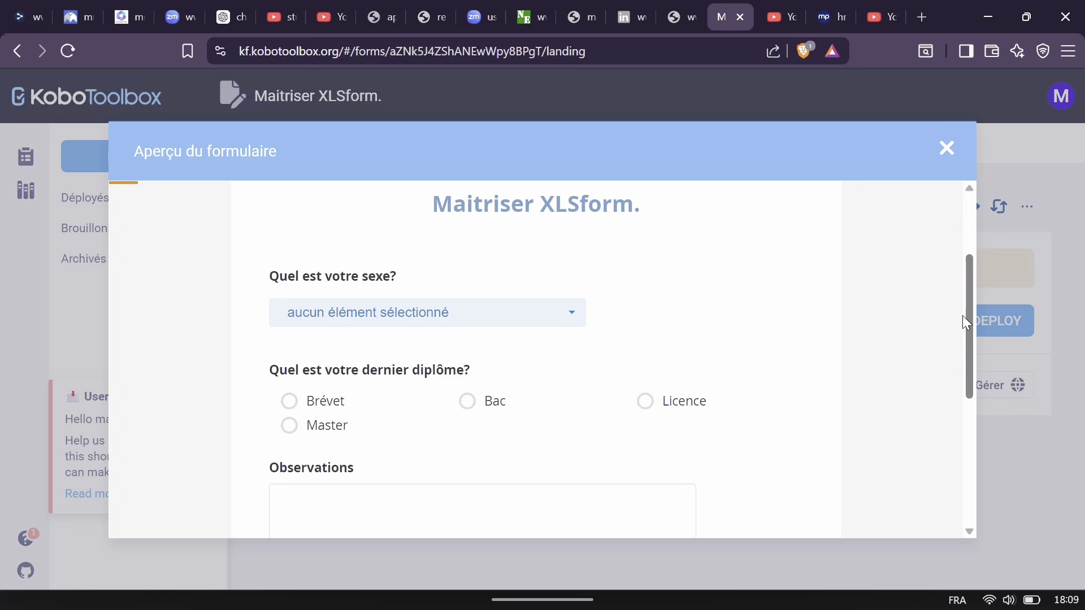
pyautogui.click(501, 314)
pyautogui.click(298, 361)
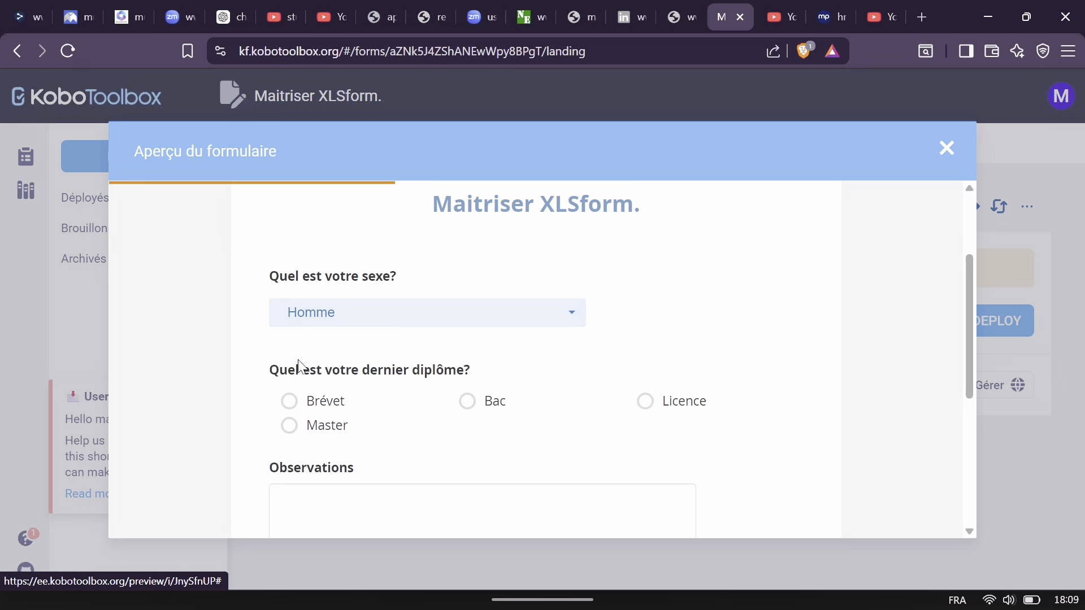
pyautogui.click(356, 327)
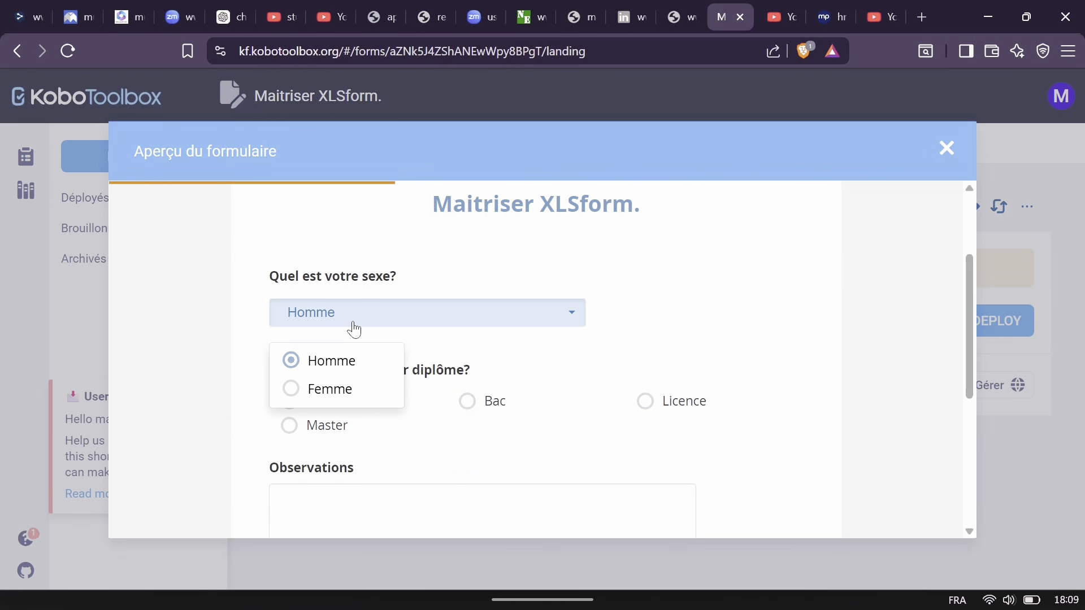
pyautogui.click(302, 398)
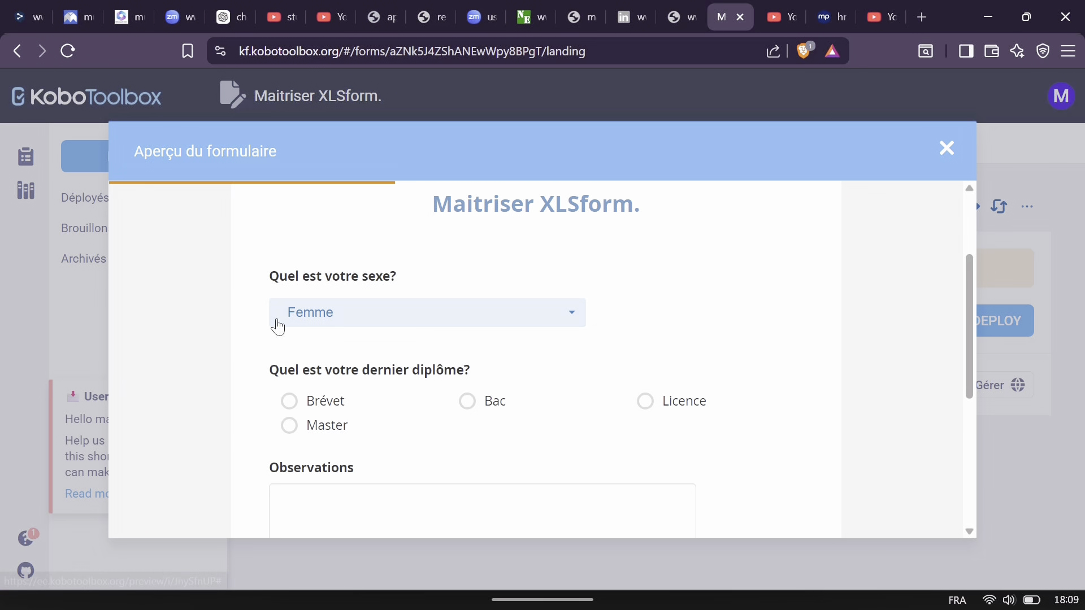
pyautogui.moveTo(275, 281); pyautogui.dragTo(408, 287)
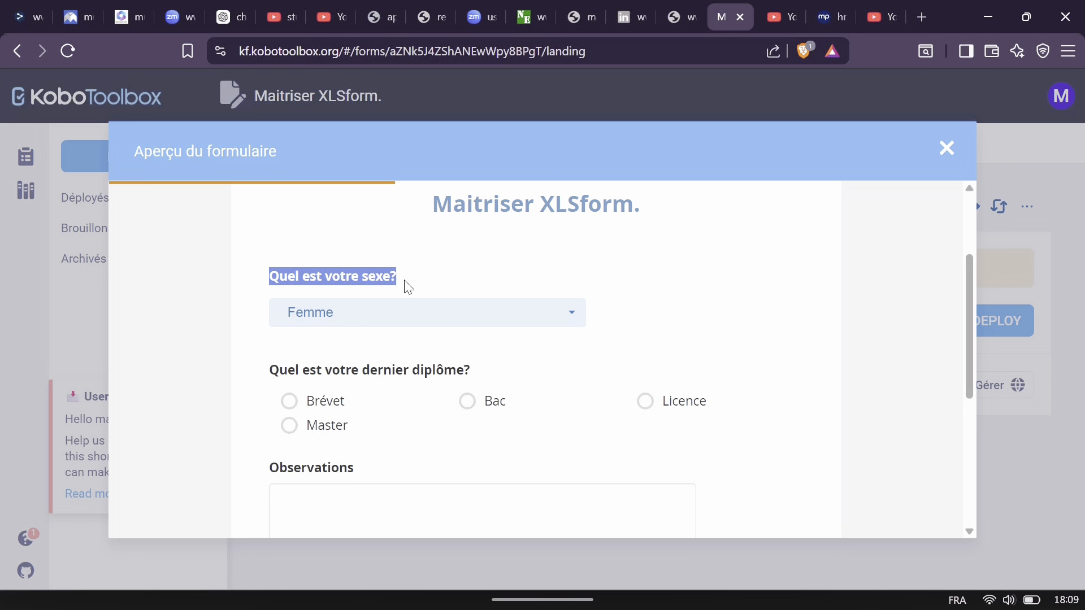
pyautogui.click(346, 320)
pyautogui.click(313, 377)
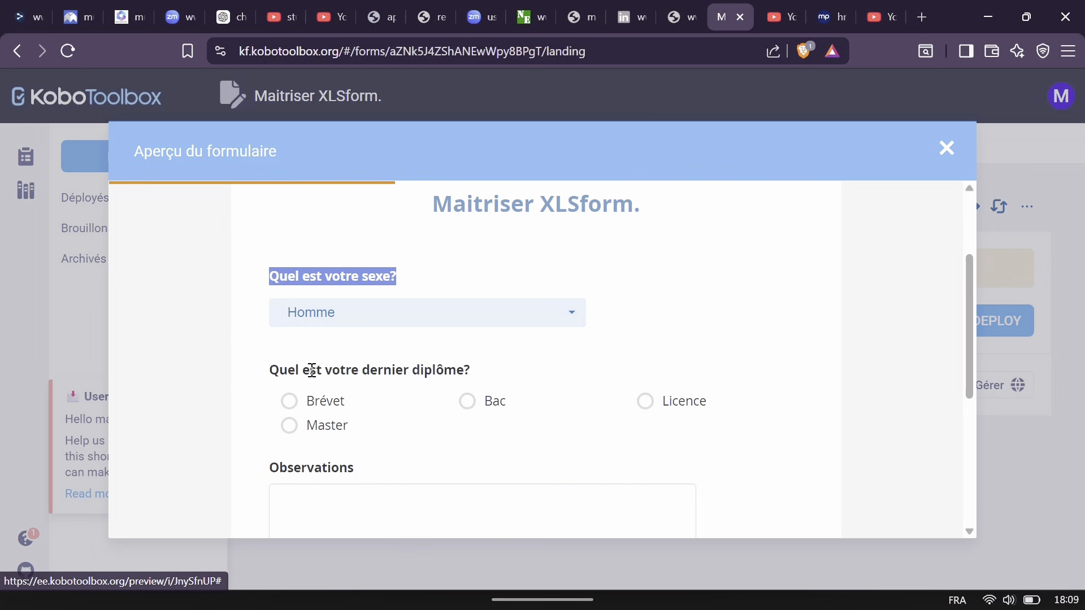
pyautogui.click(337, 320)
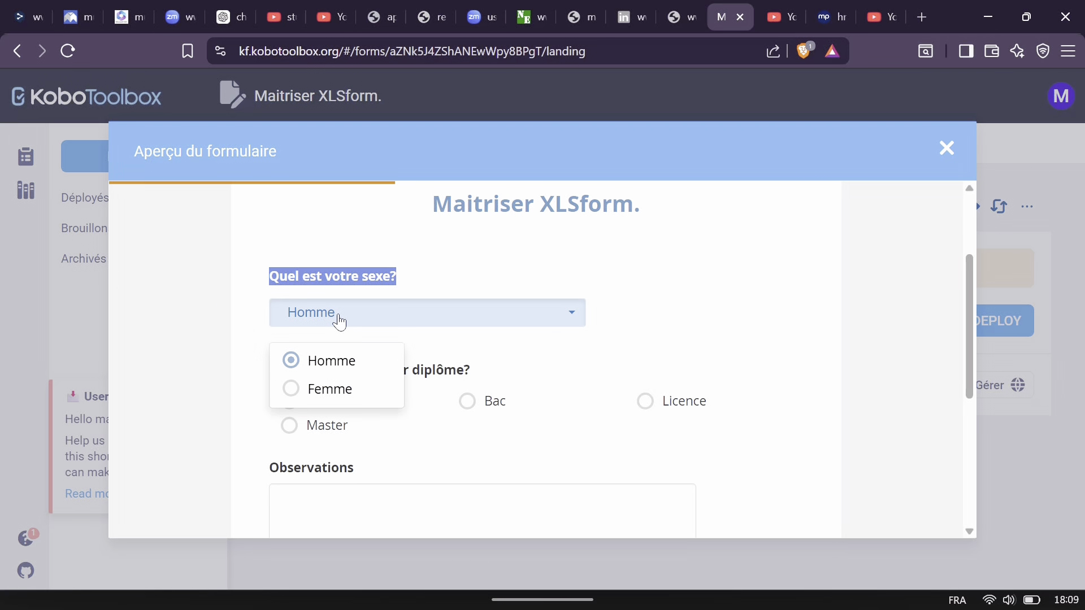
pyautogui.click(297, 388)
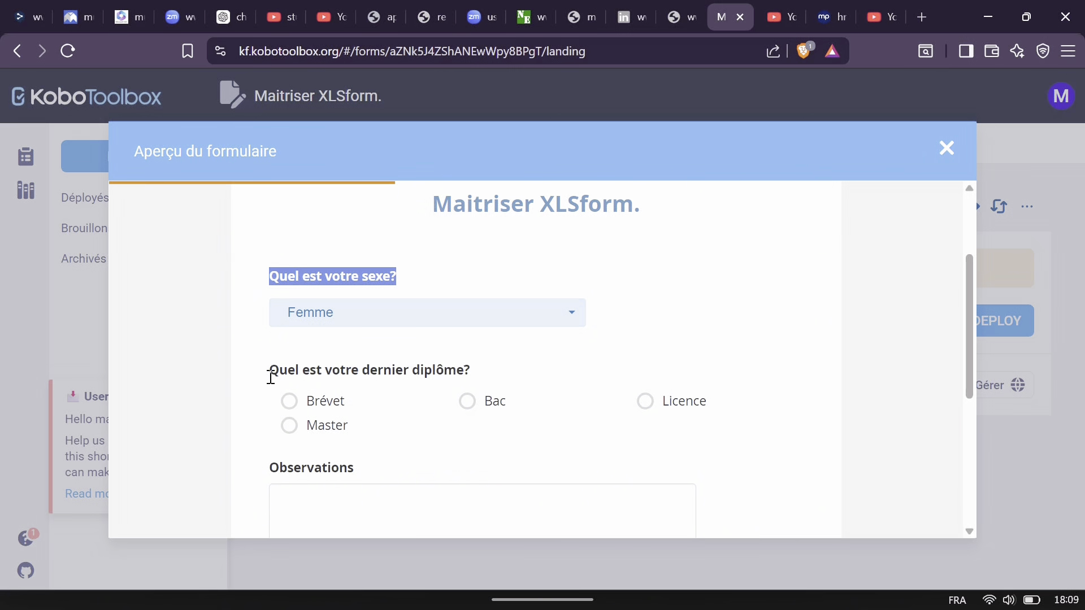
# Step: Test the "Quel est votre dernier diplôme?" options by choosing Brévet, Bac, Licence and finally Master
pyautogui.moveTo(271, 373); pyautogui.dragTo(484, 380)
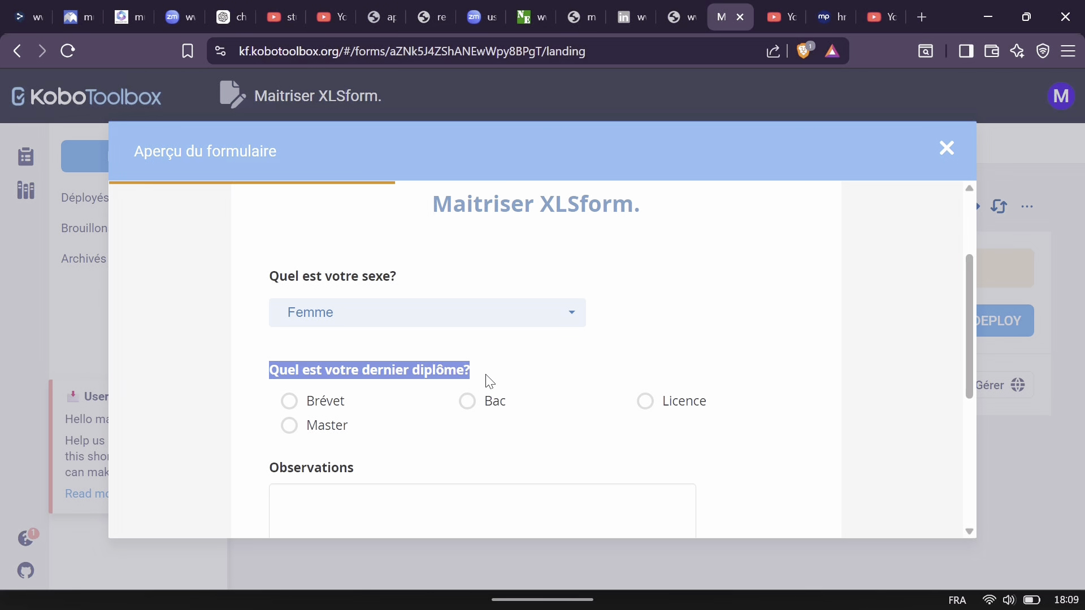
pyautogui.click(294, 396)
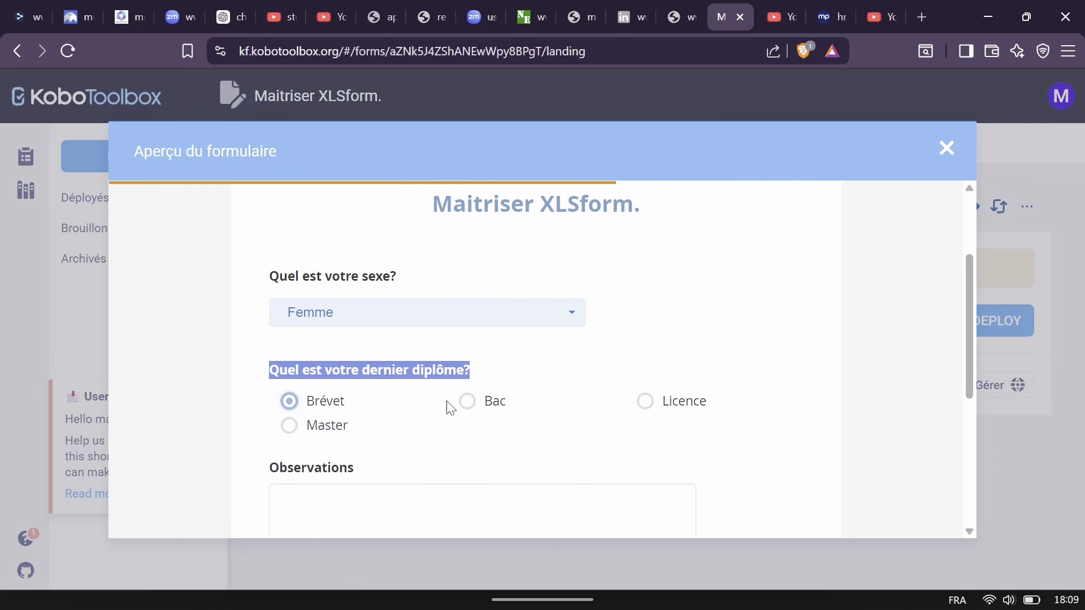
pyautogui.click(469, 401)
pyautogui.click(644, 403)
pyautogui.click(292, 438)
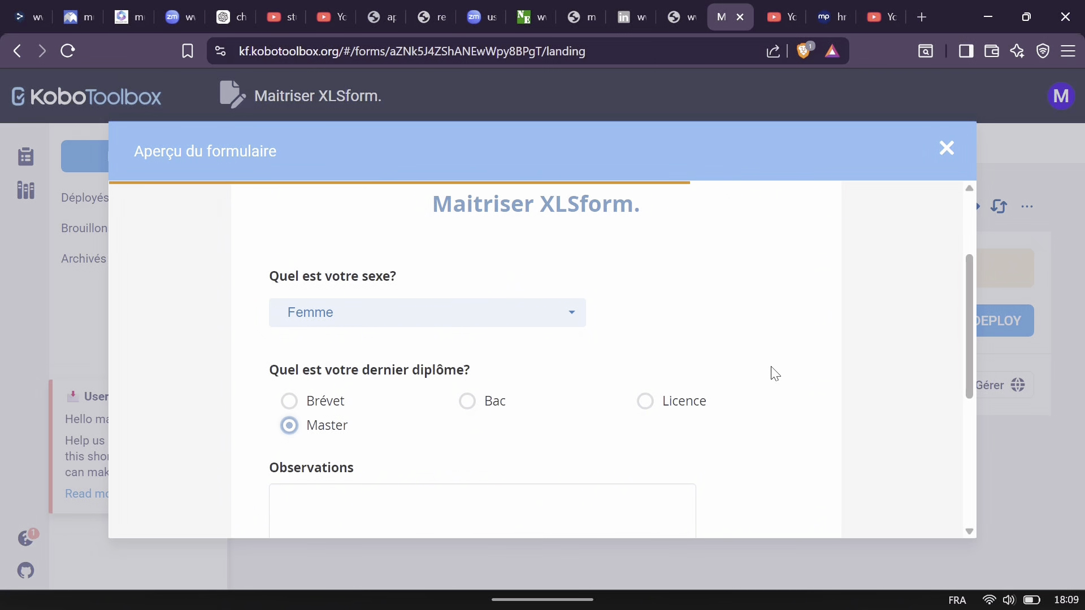
# Step: Fill the Observations field with "Nous avons la possibilité d'écrire un grand texte" followed by dots running onto a third line
pyautogui.moveTo(967, 340); pyautogui.dragTo(962, 400)
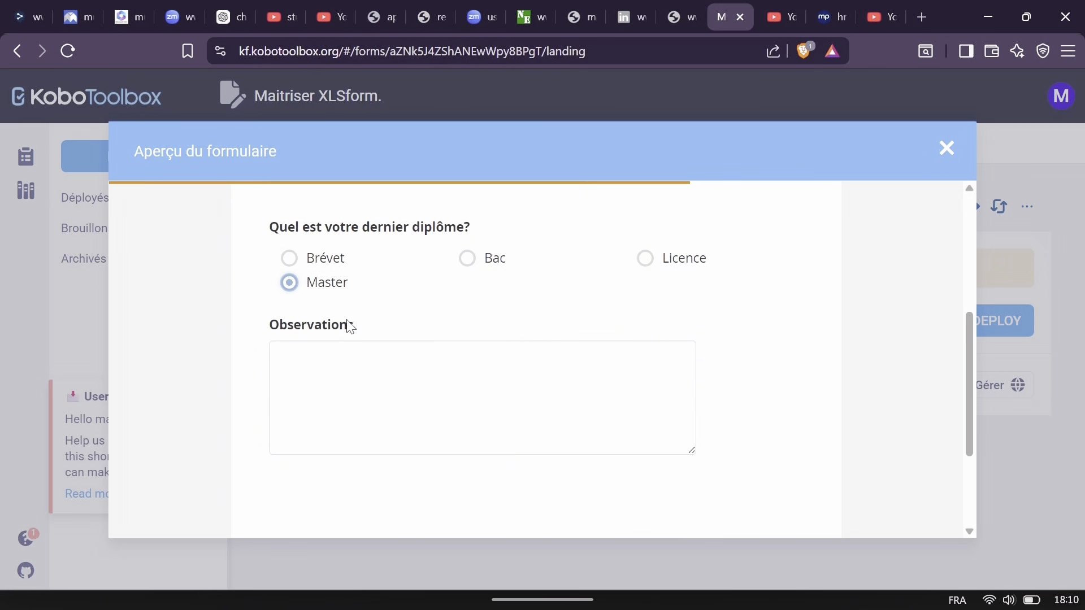
pyautogui.moveTo(356, 328); pyautogui.dragTo(255, 330)
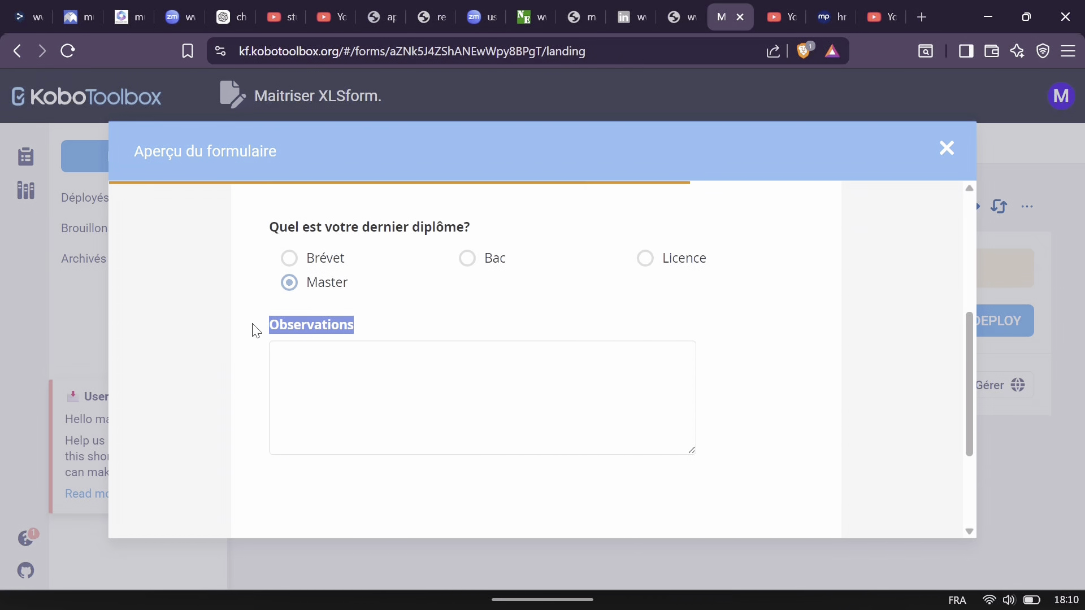
pyautogui.click(299, 359)
pyautogui.write('Nous avons a')
pyautogui.press('BackSpace')
pyautogui.write('lapo')
pyautogui.press('BackSpace')
pyautogui.press('BackSpace')
pyautogui.write('po')
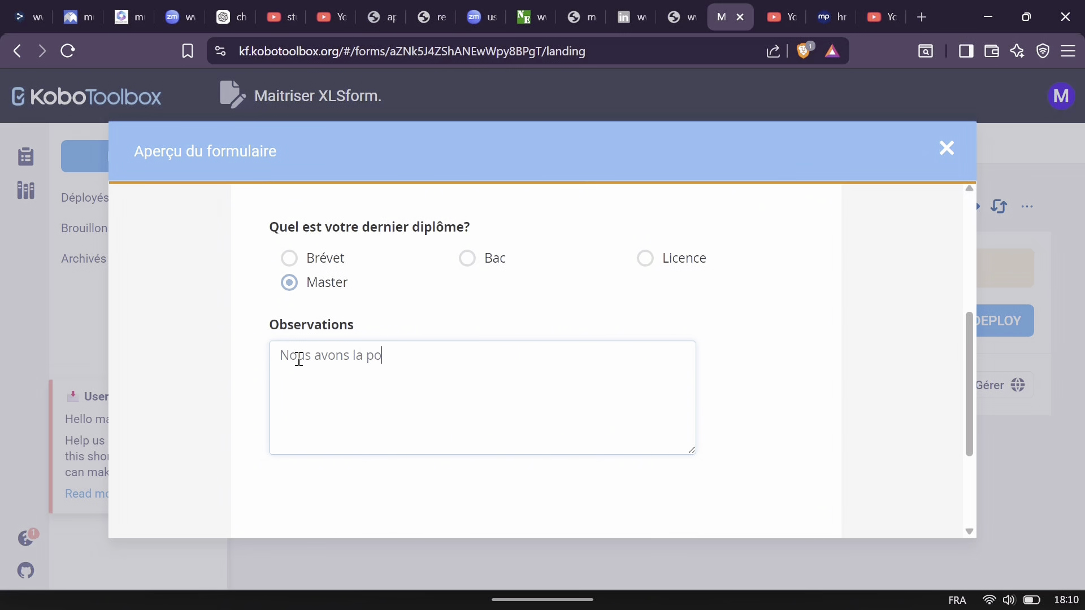
pyautogui.write("ssibilité d'écrire")
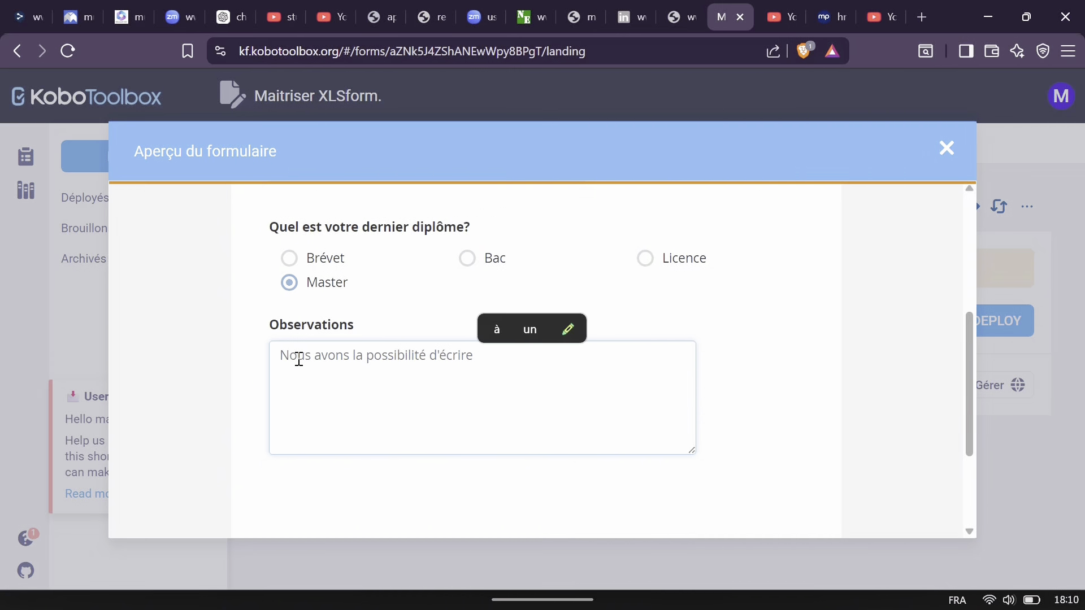
pyautogui.write(' un grand tr')
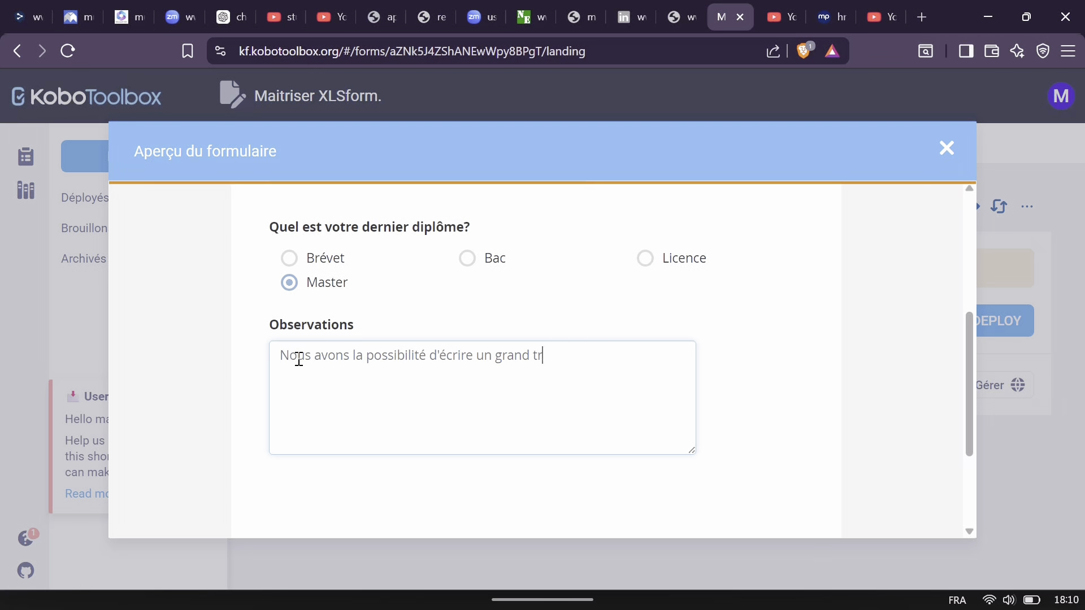
pyautogui.press('BackSpace')
pyautogui.write('exte')
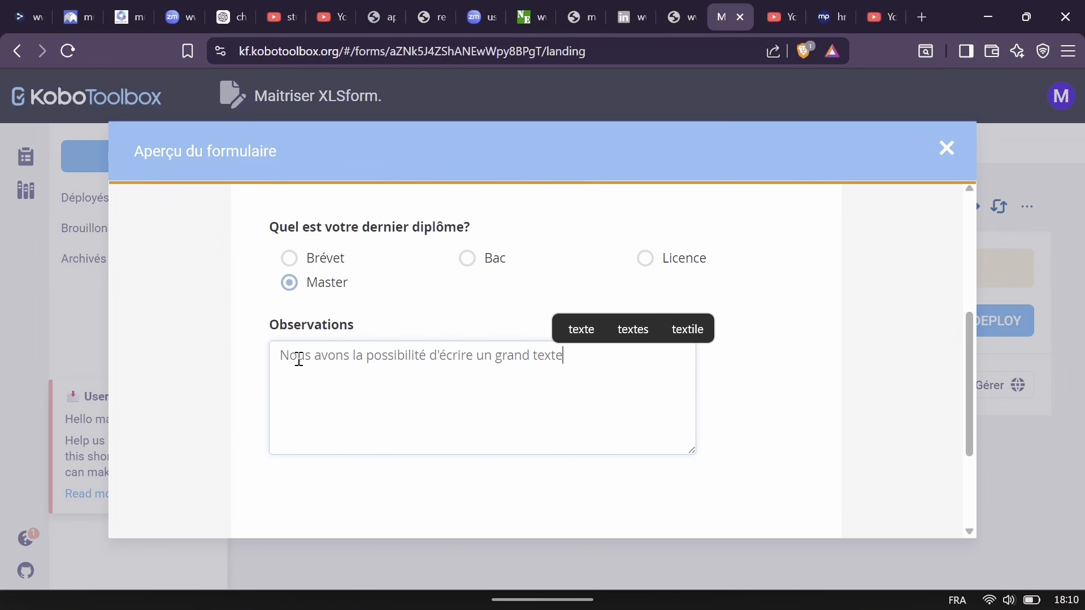
pyautogui.write('............................................................................')
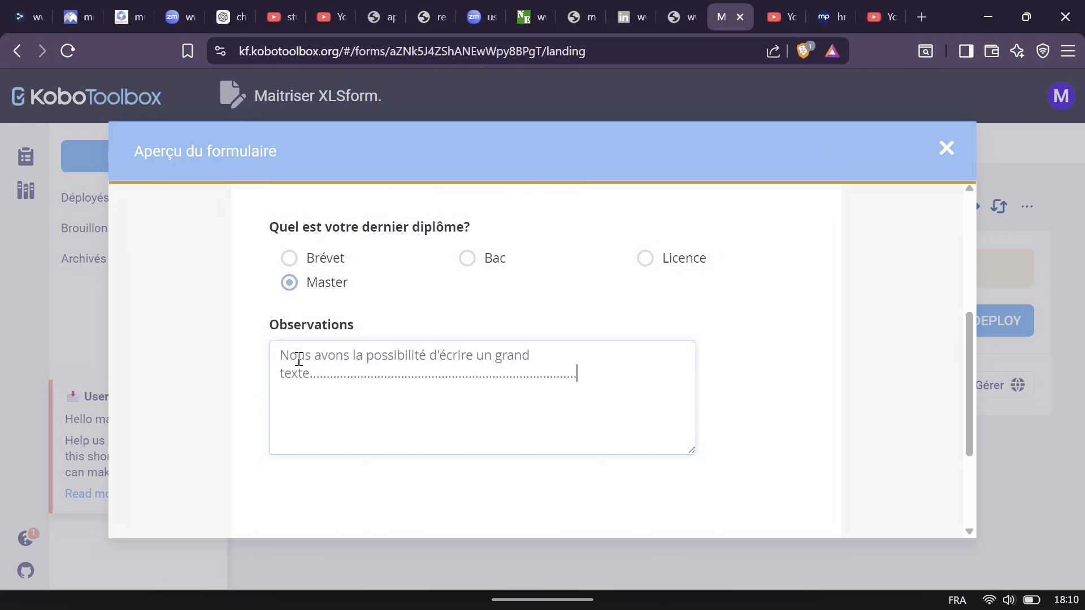
pyautogui.write('.................................')
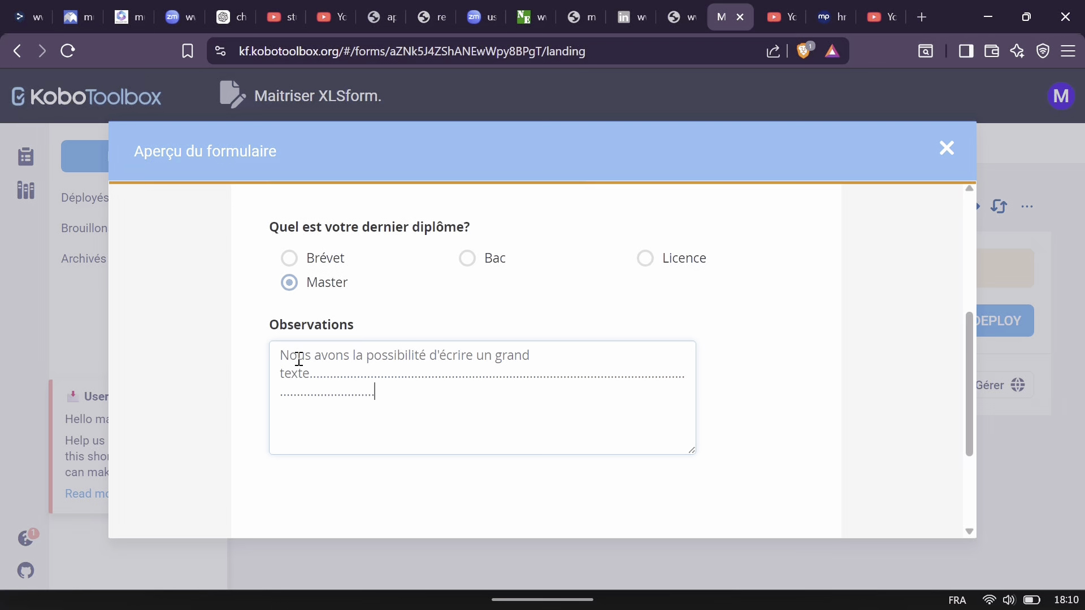